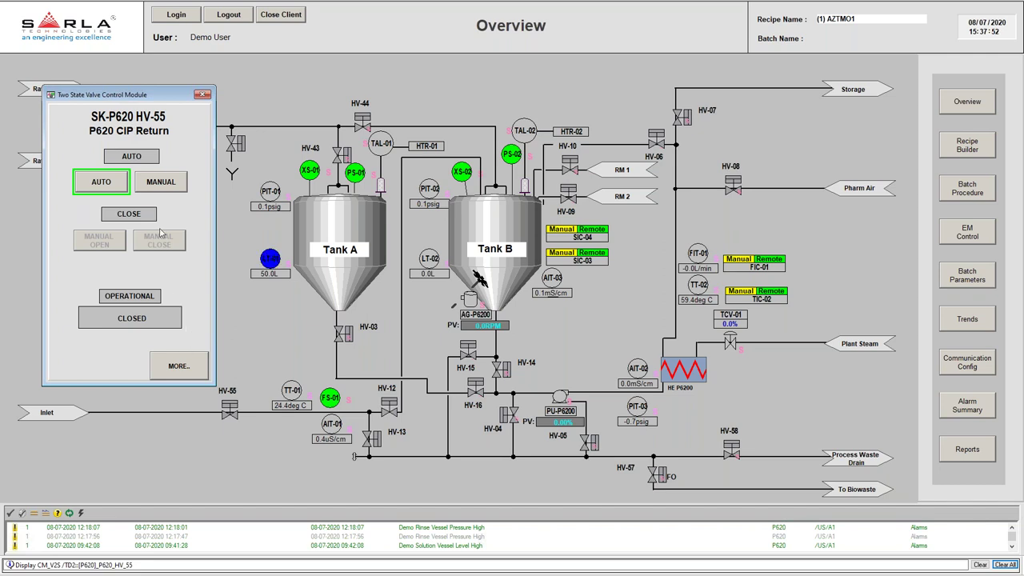
- Switch valve HV-55 to manual mode, expand its module details, and return it to auto mode
left_click(164, 184)
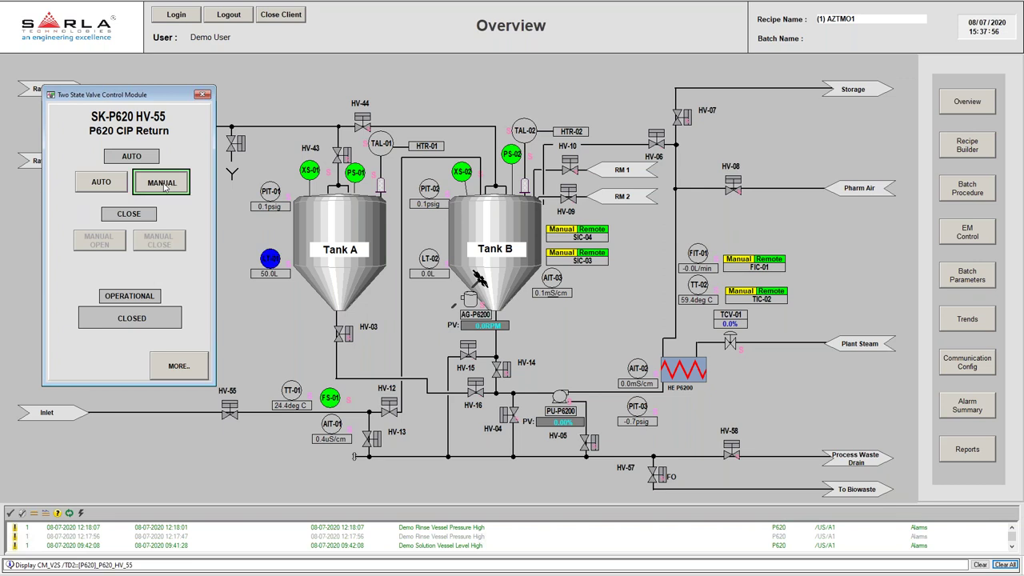
left_click(176, 365)
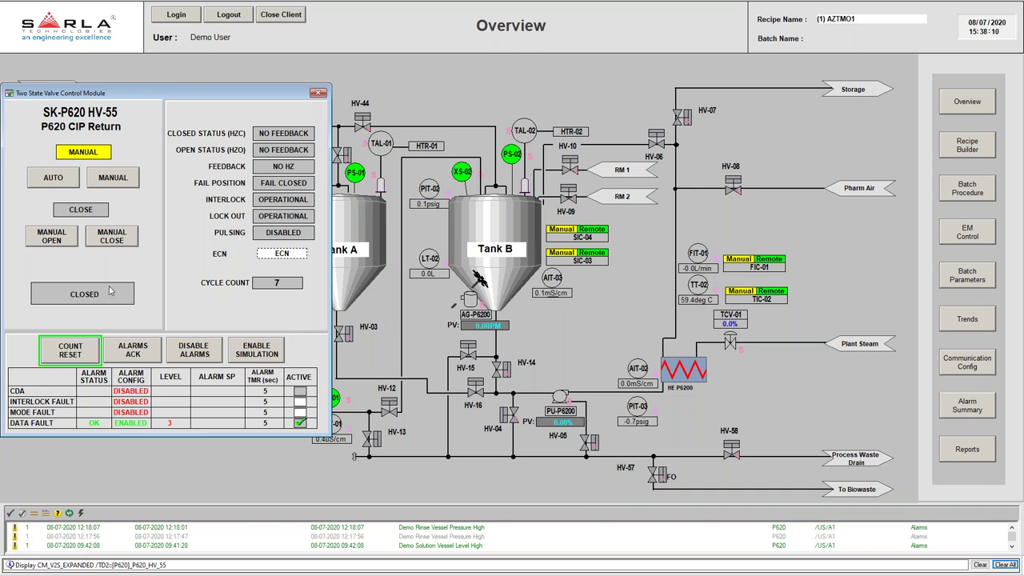
left_click(58, 178)
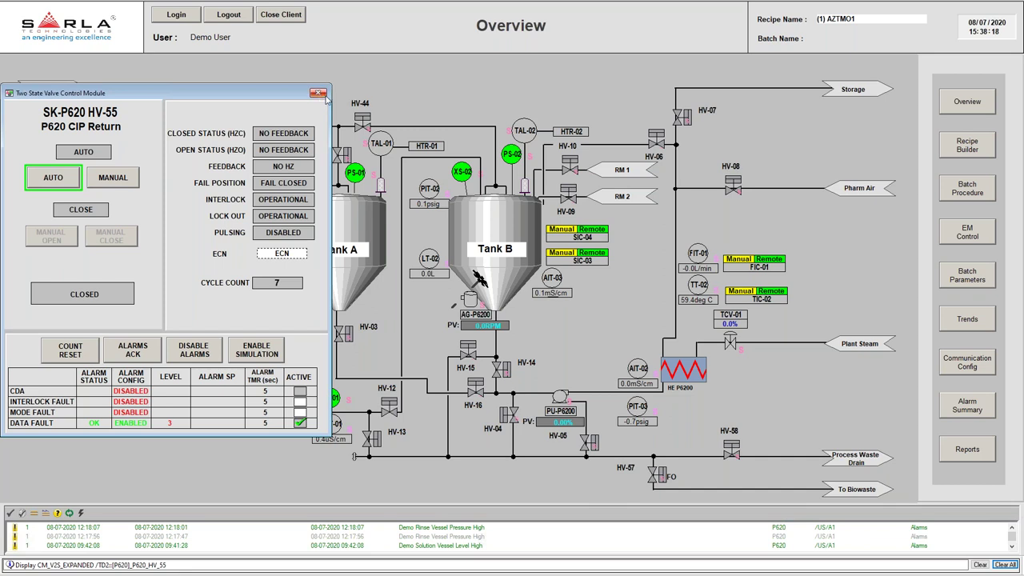
left_click(48, 177)
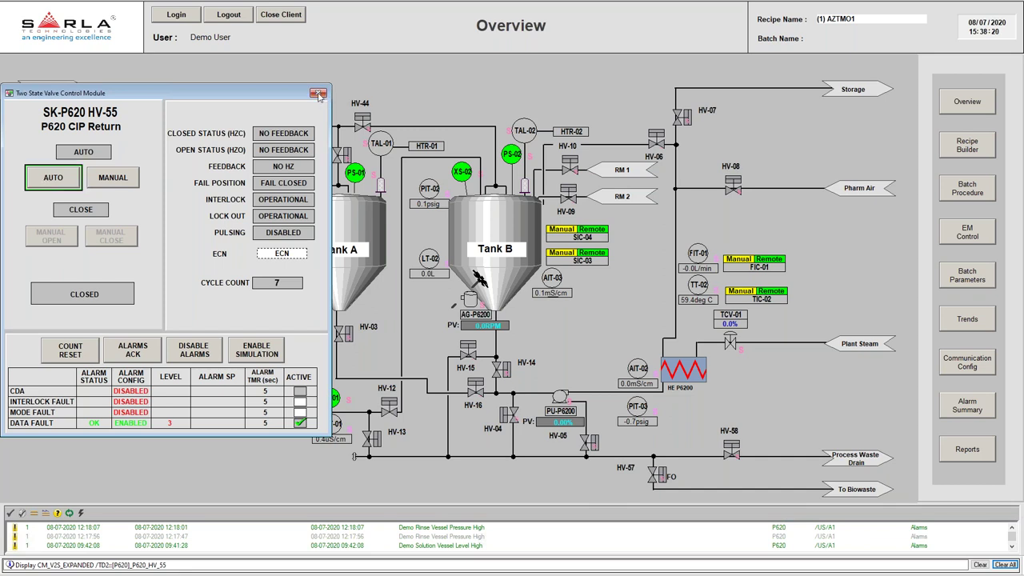
- Open the Recipe Builder and expand it to show the recipe copying and naming options
left_click(996, 150)
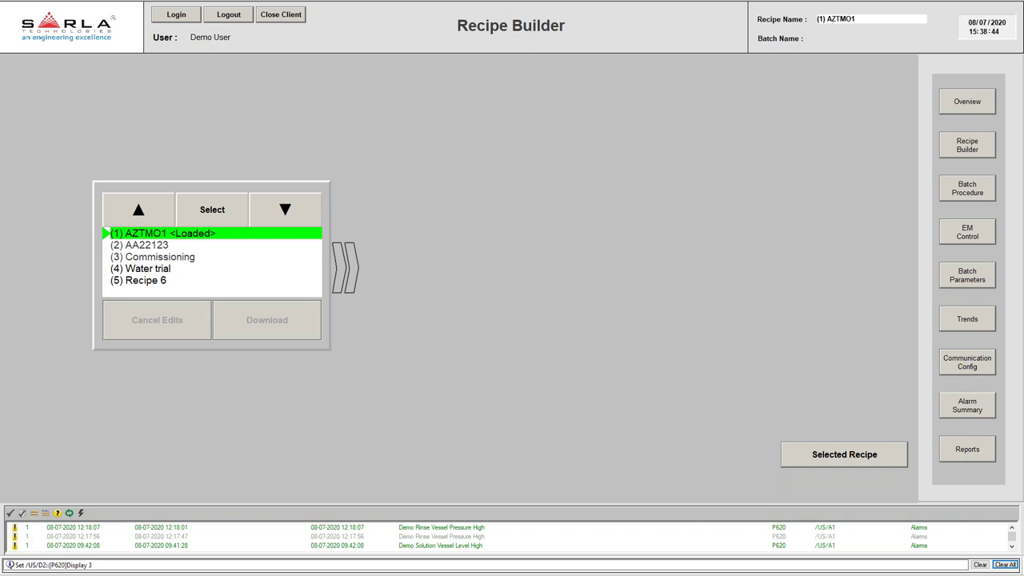
left_click(345, 271)
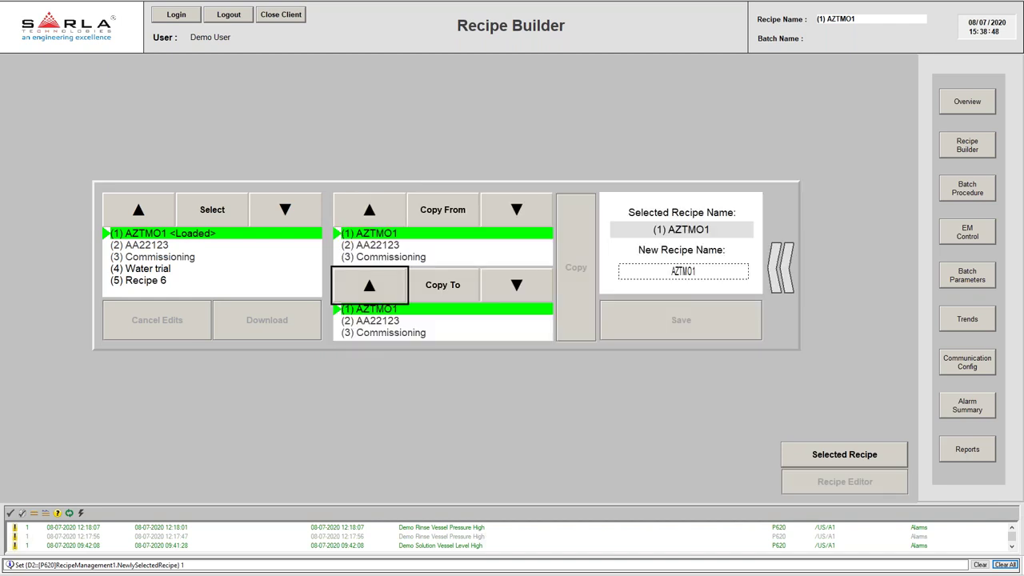
left_click(336, 311)
left_click(369, 209)
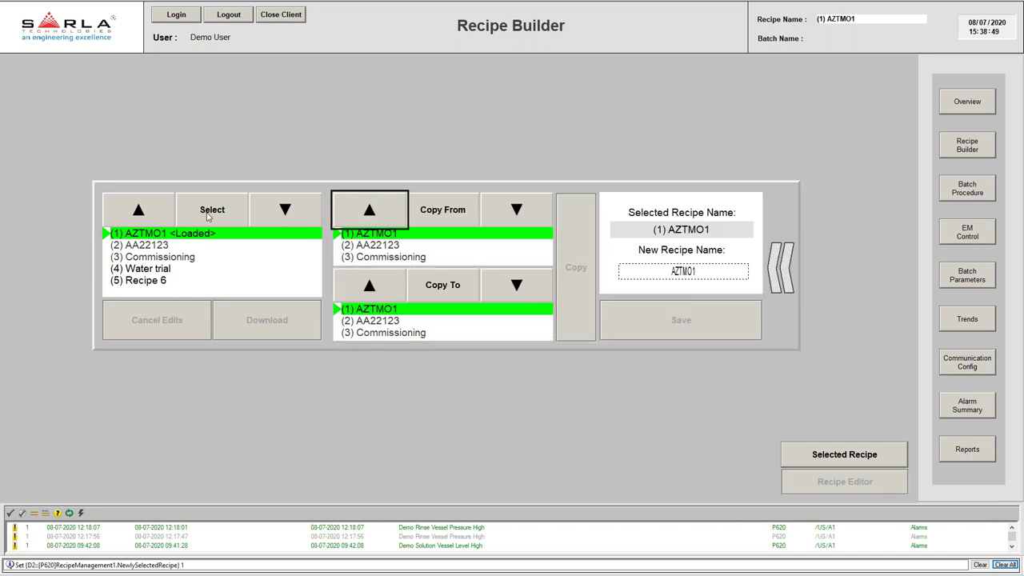
- Select recipe (4) Water trial from the recipe list
left_click(223, 233)
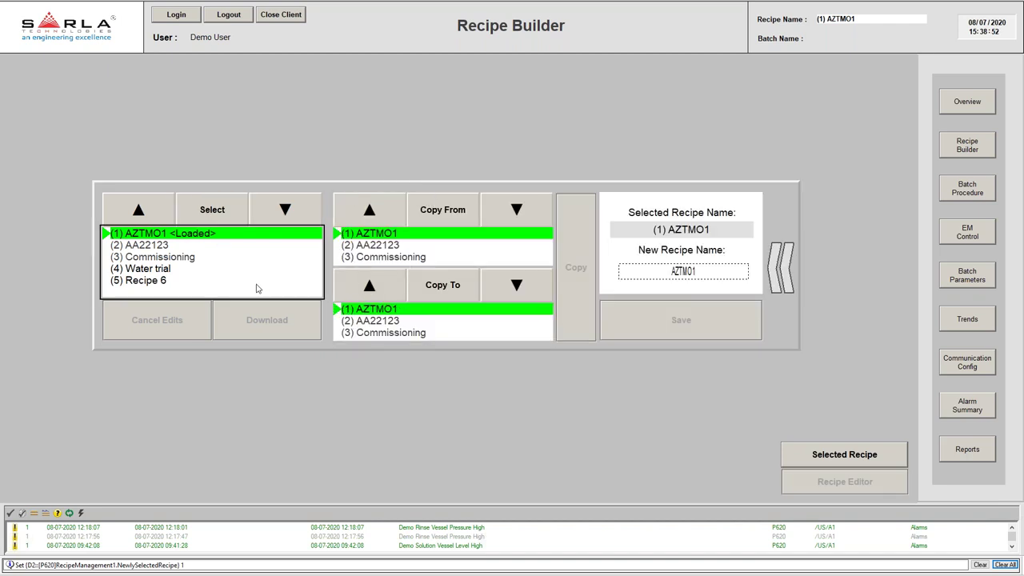
left_click(287, 224)
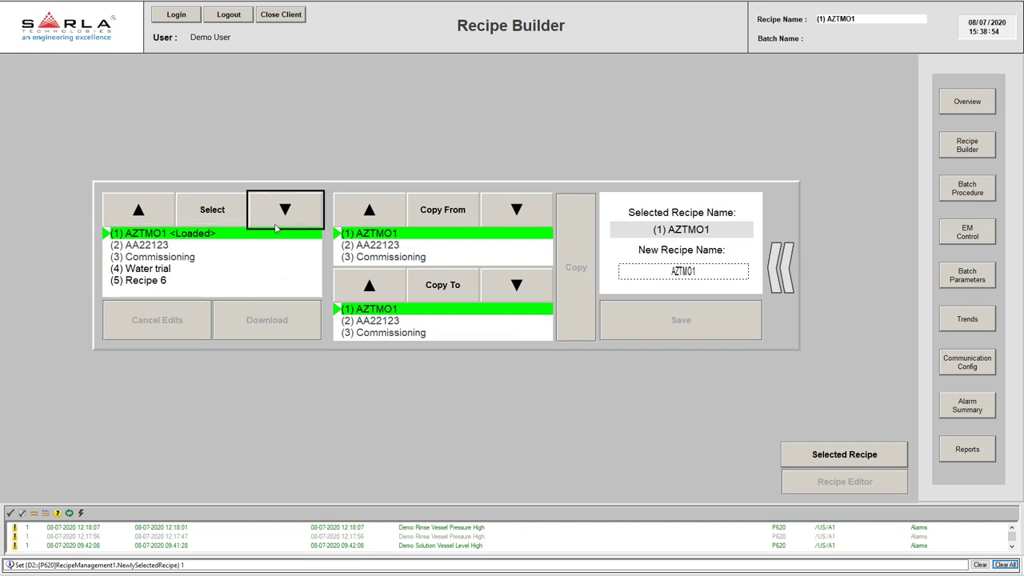
left_click(278, 231)
left_click(287, 210)
left_click(289, 211)
left_click(289, 211)
left_click(225, 212)
left_click(133, 208)
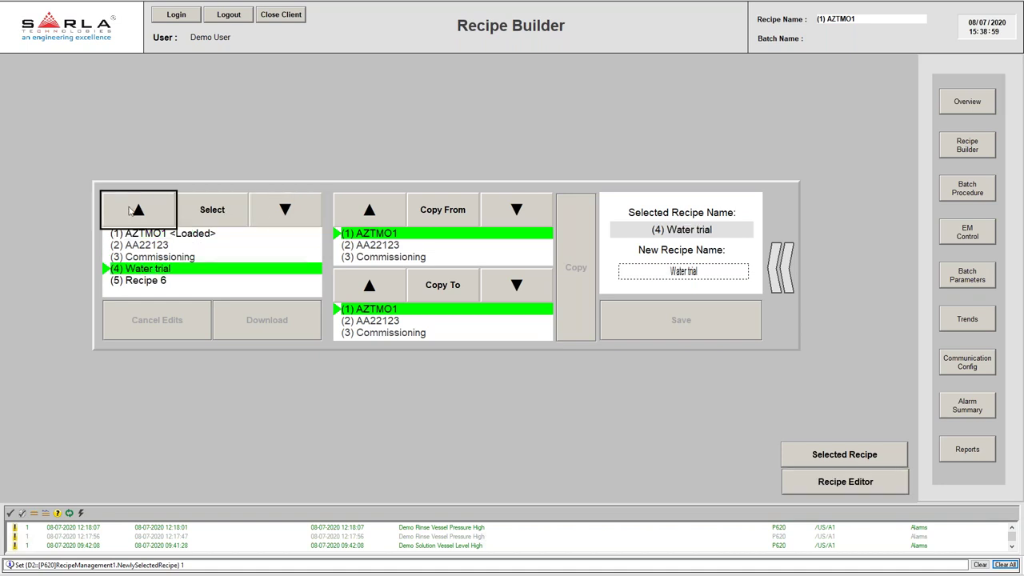
- Open the Recipe Editor for the Water trial recipe
left_click(848, 483)
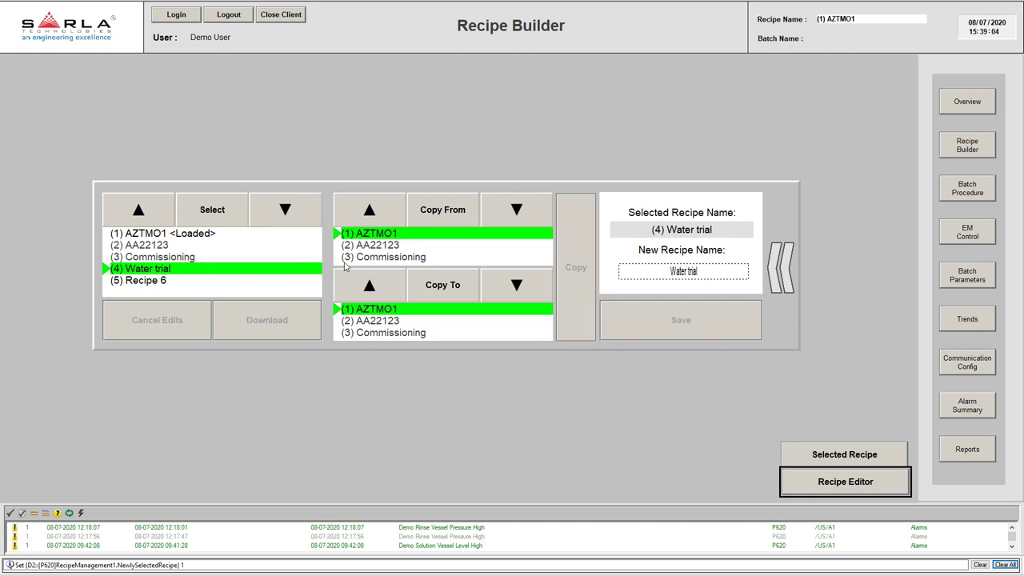
left_click(460, 248)
left_click(460, 315)
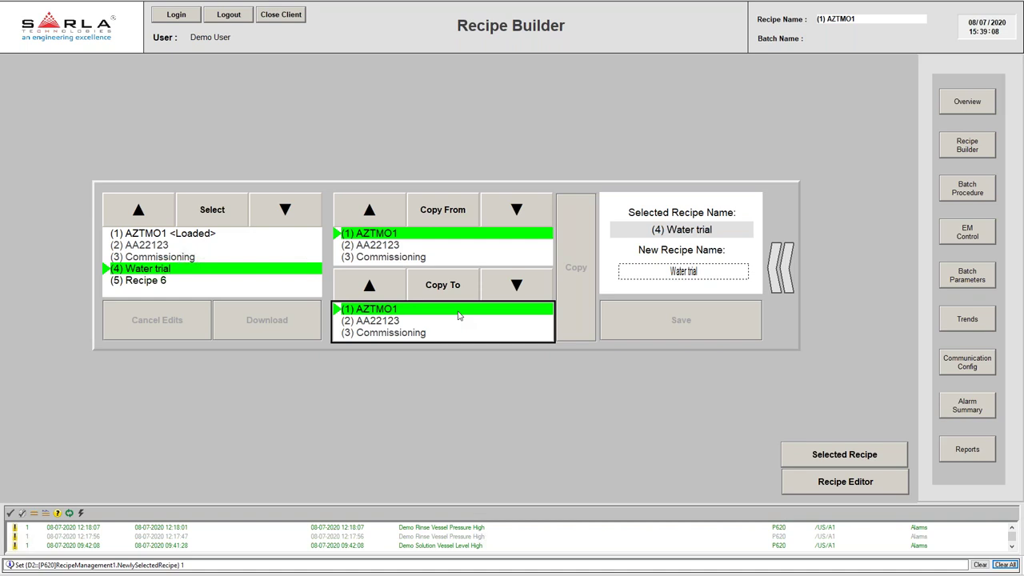
left_click(736, 260)
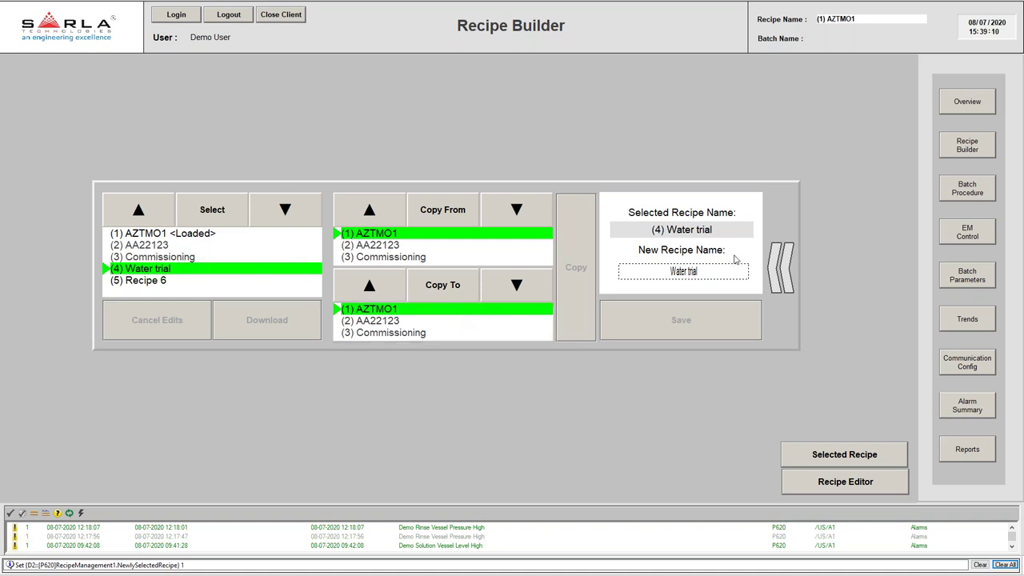
left_click(800, 492)
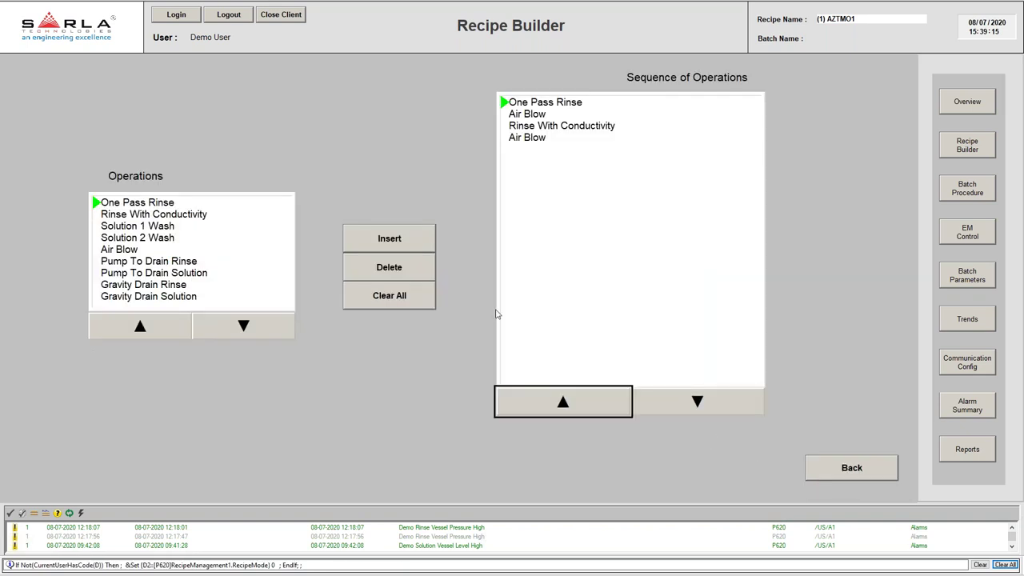
- Clear the recipe's whole sequence of operations and insert One Pass Rinse as the first operation
left_click(388, 299)
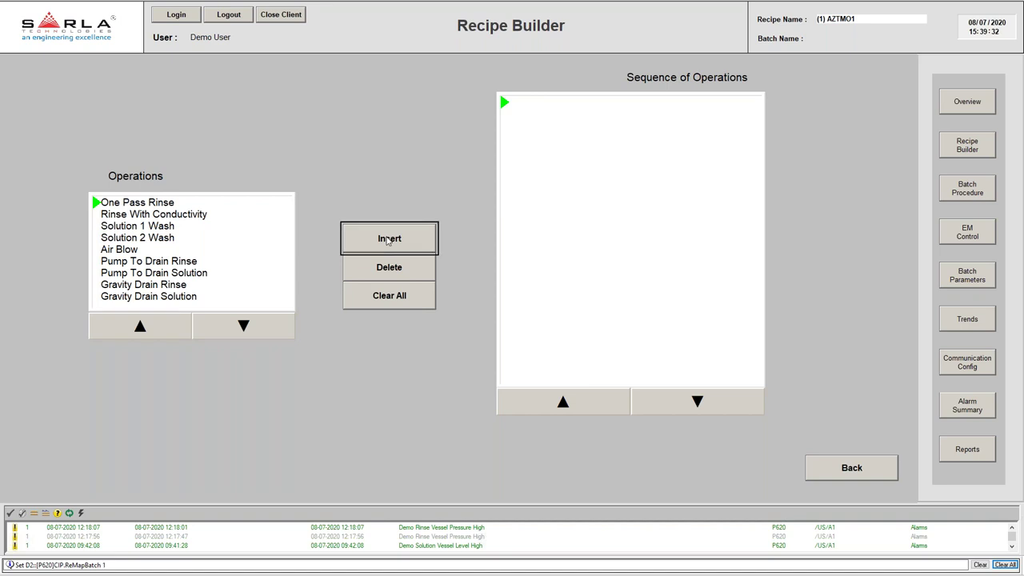
left_click(356, 244)
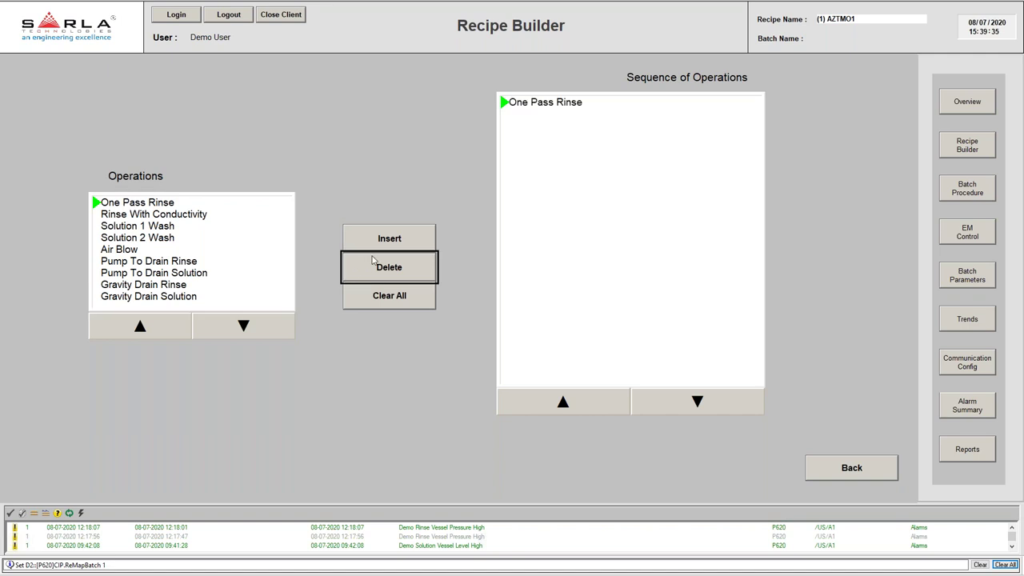
left_click(714, 401)
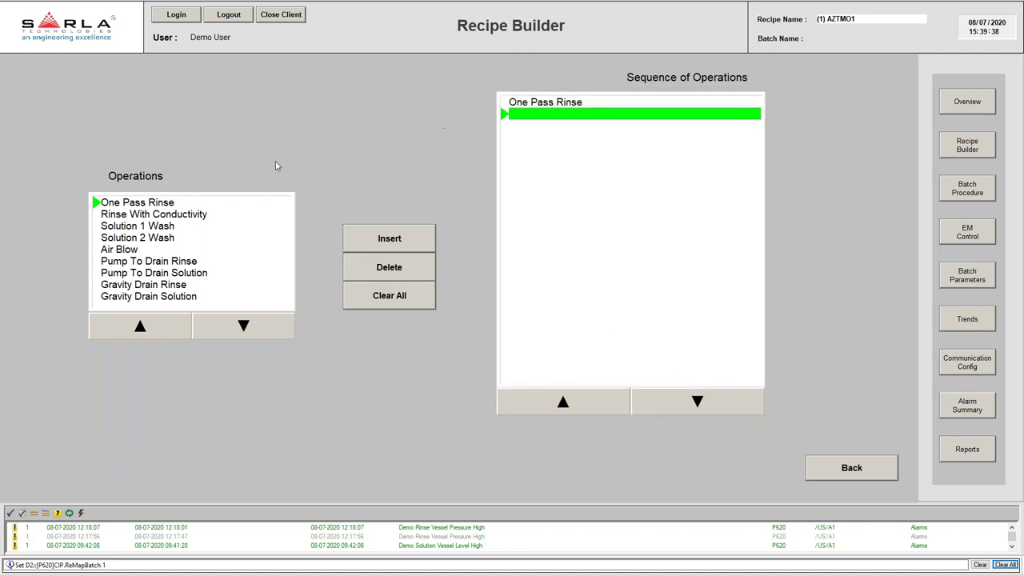
- Insert Solution 1 Wash as the second operation in the sequence
left_click(242, 326)
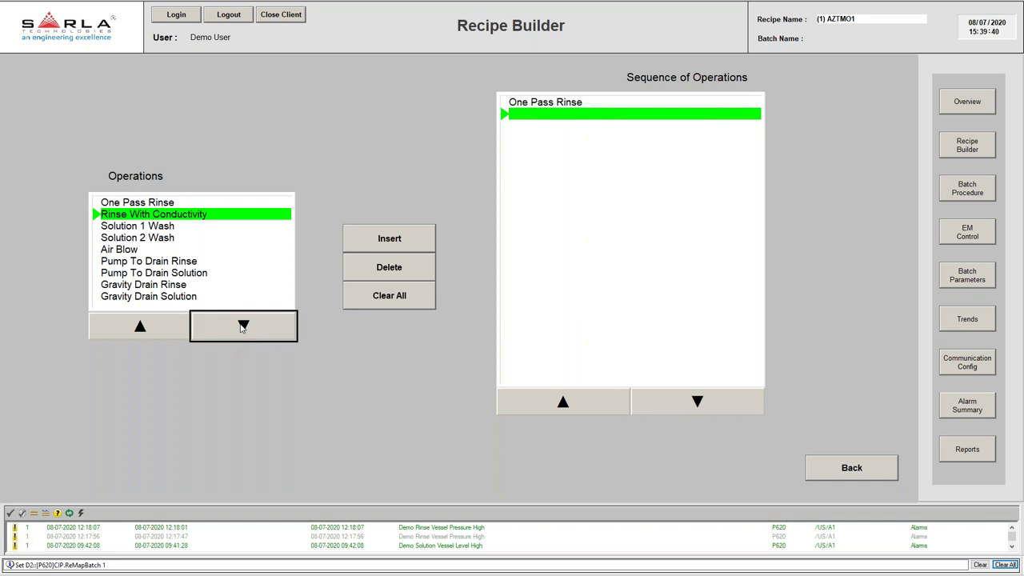
left_click(243, 326)
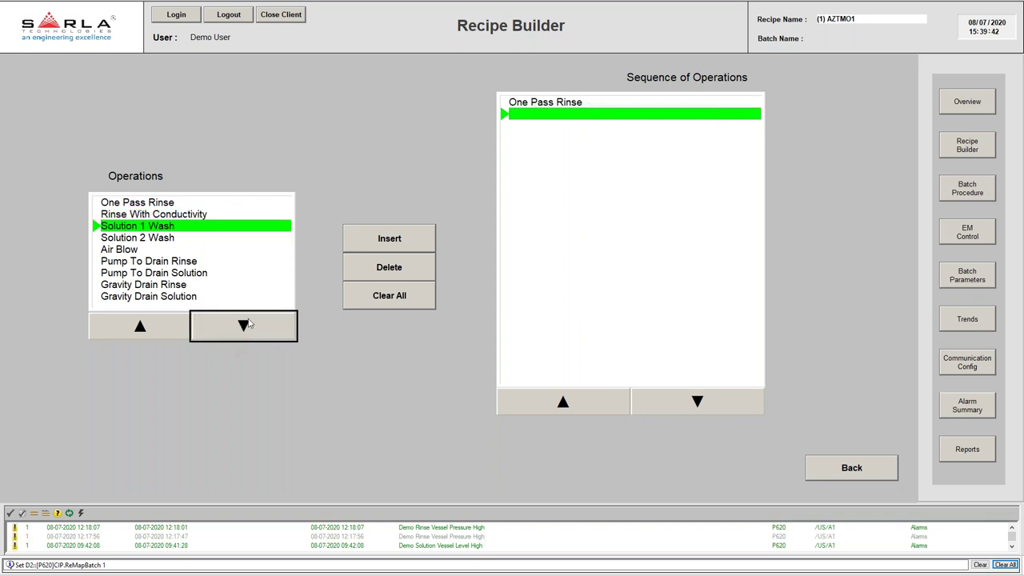
left_click(391, 249)
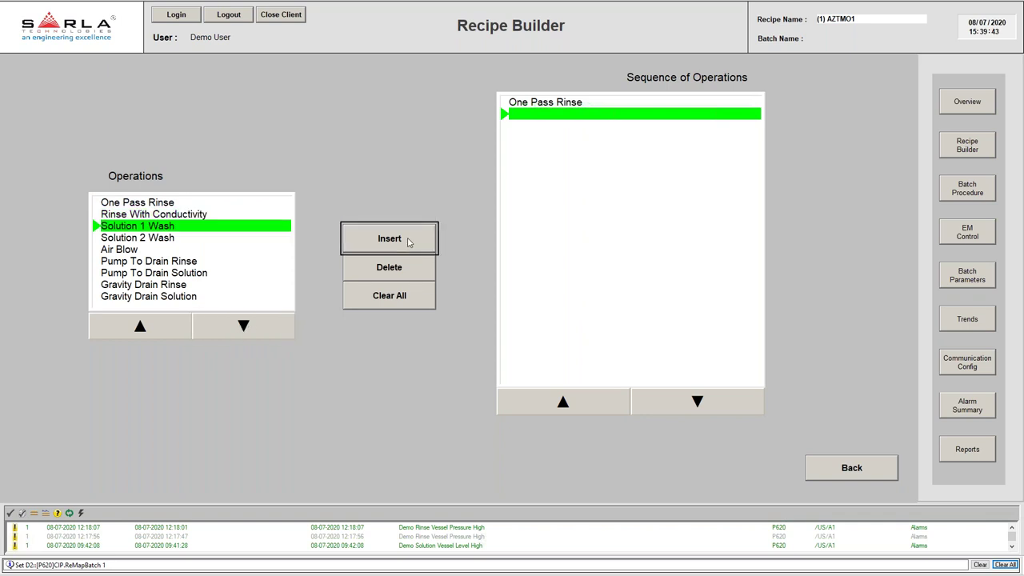
left_click(698, 404)
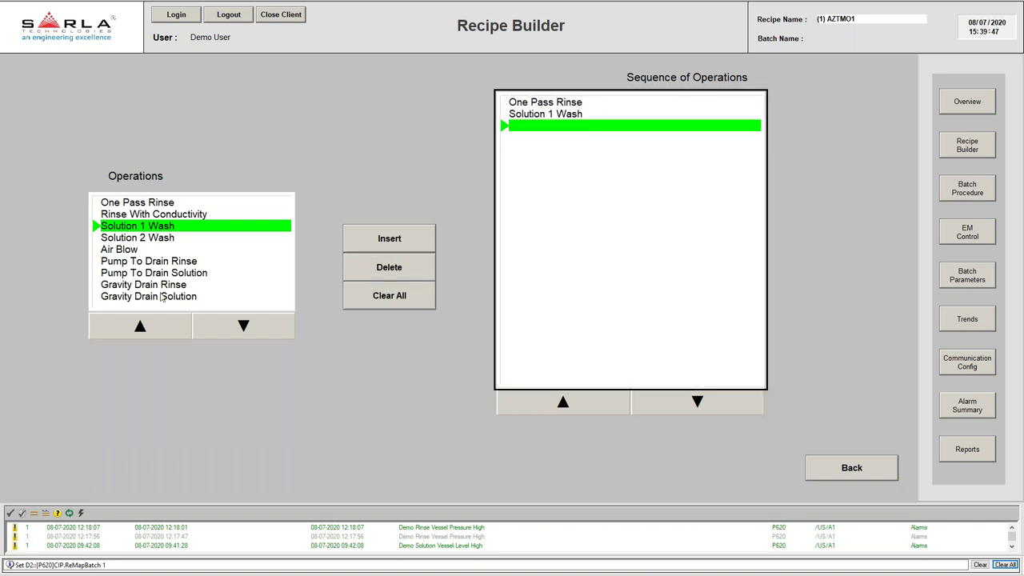
- Insert Air Blow as the third operation in the sequence
left_click(224, 325)
left_click(224, 325)
left_click(386, 247)
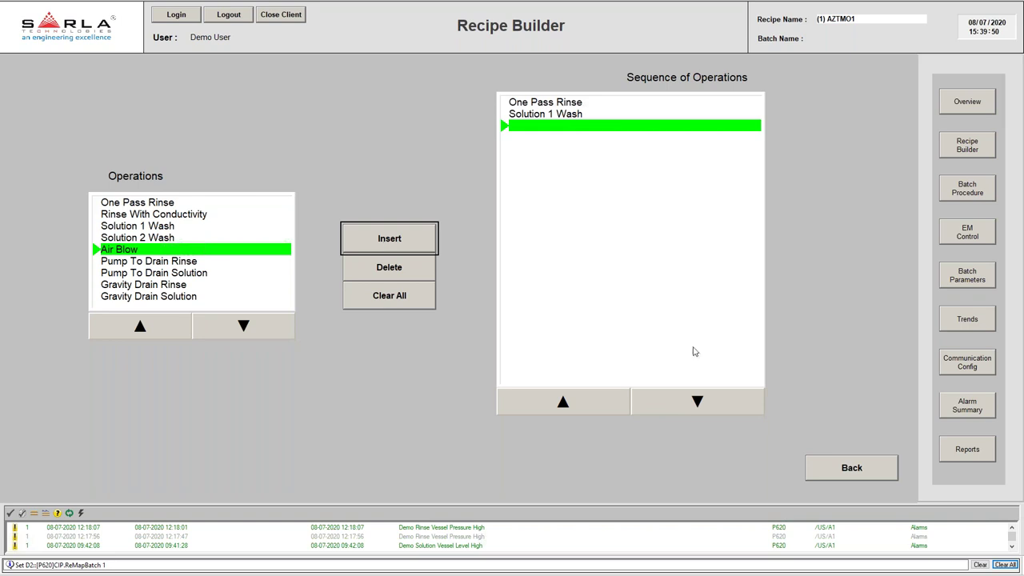
left_click(709, 400)
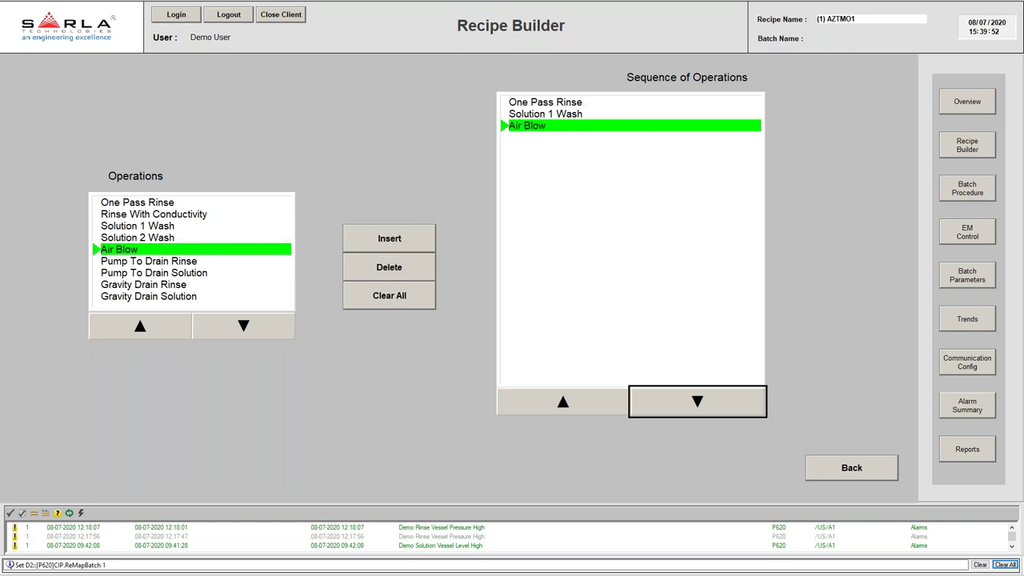
- Insert Pump To Drain Solution as the fourth operation in the sequence
left_click(404, 248)
left_click(266, 328)
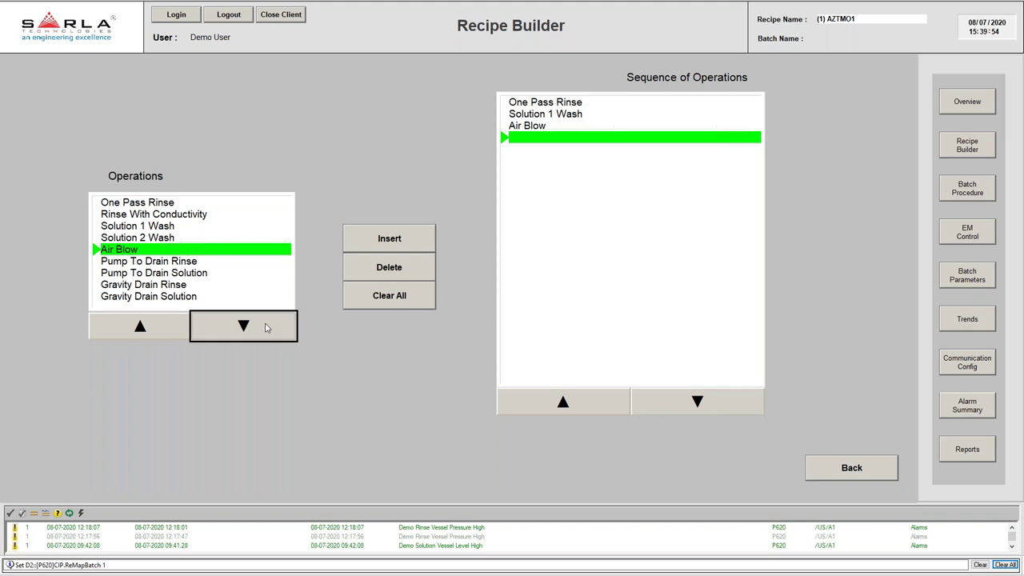
left_click(267, 327)
left_click(382, 248)
left_click(517, 233)
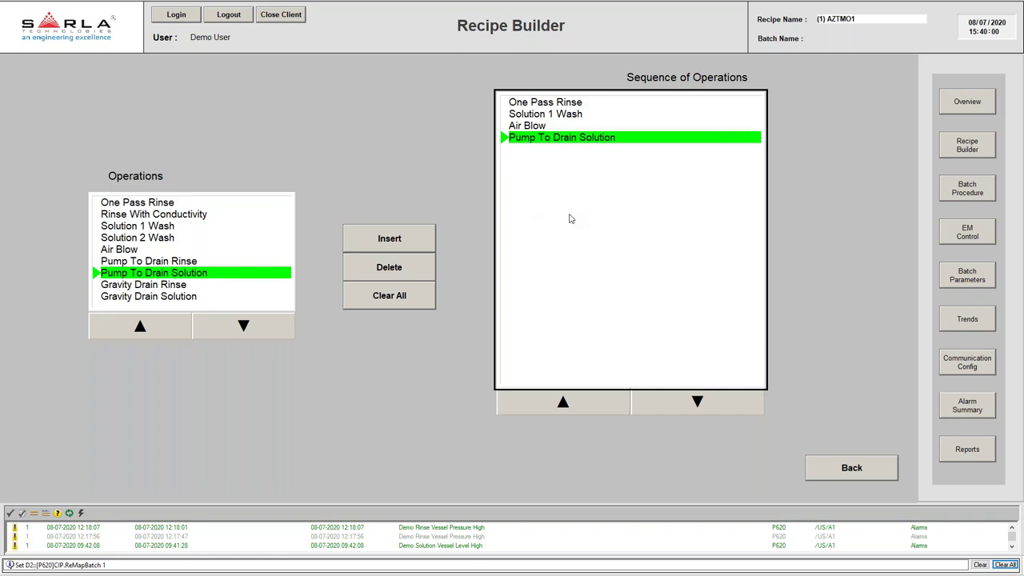
- Leave the sequence editor and save the edited recipe with the new recipe name SASD
left_click(812, 471)
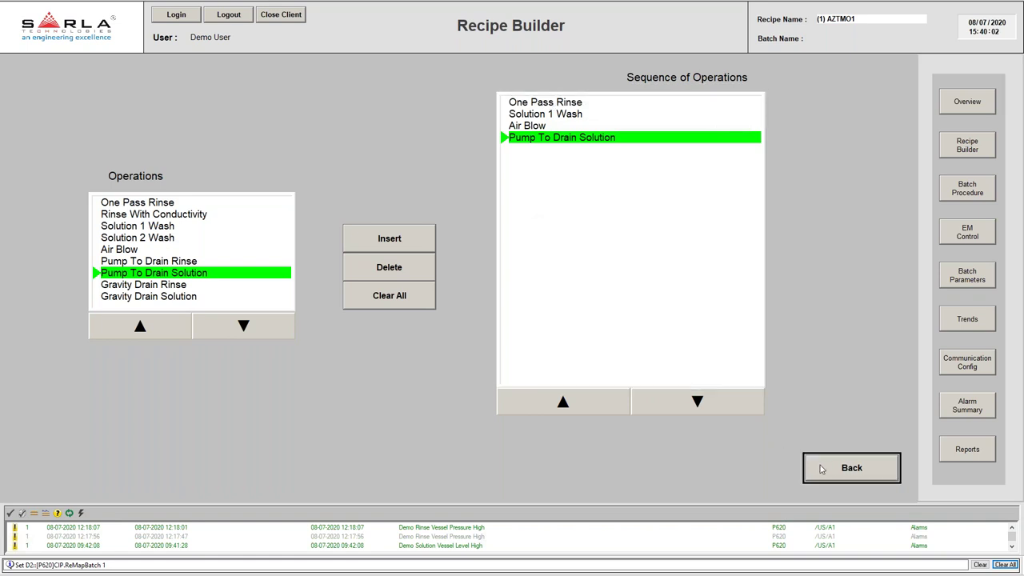
left_click(822, 469)
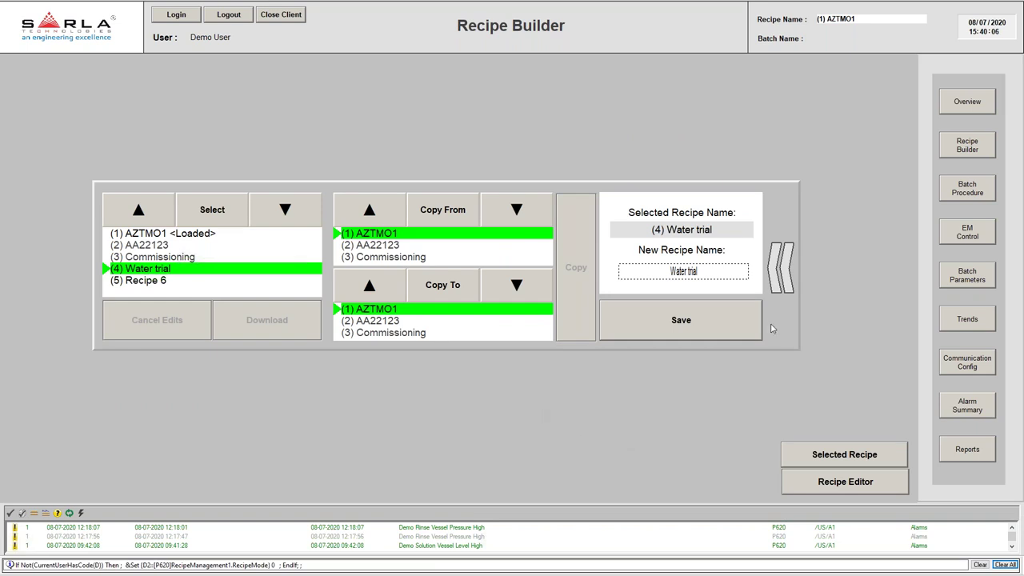
left_click(706, 273)
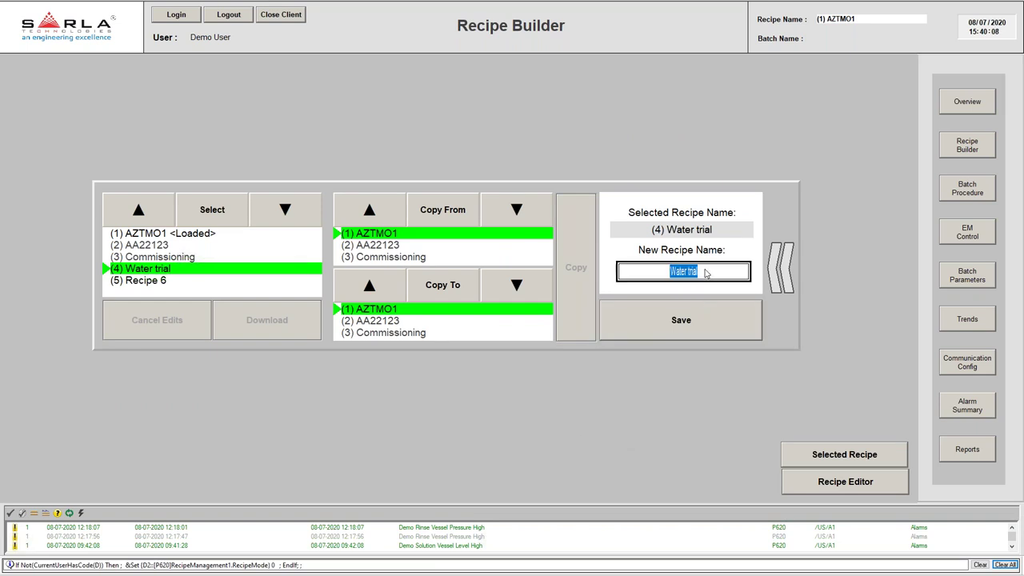
type("SASD")
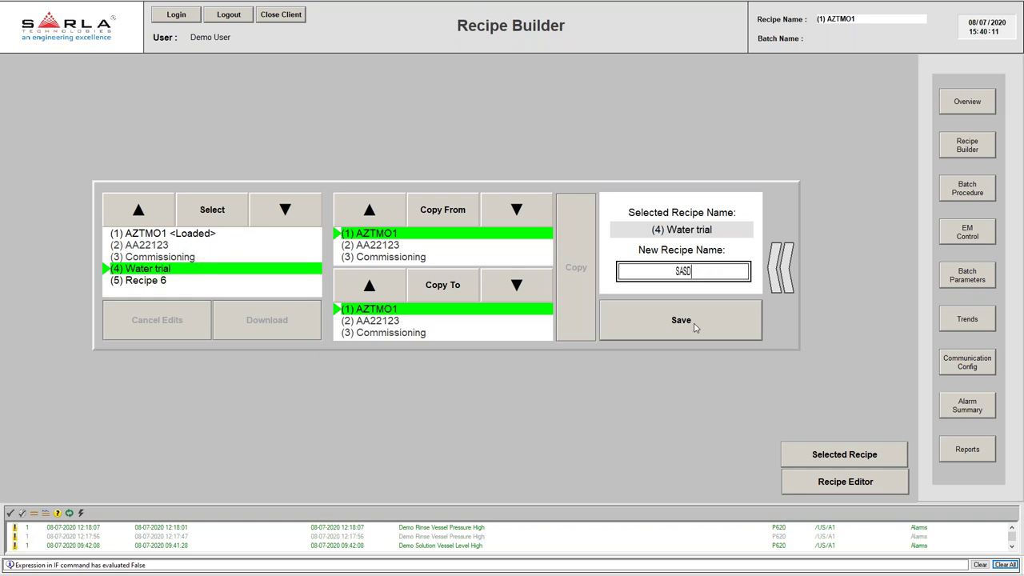
left_click(693, 323)
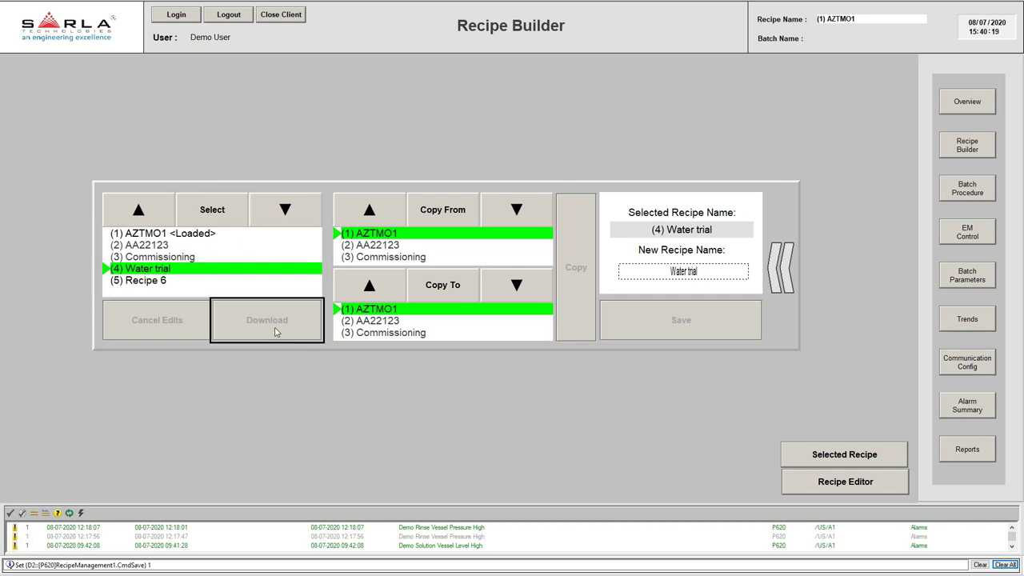
- Collapse the recipe copying and naming options and try to download the Water trial recipe
left_click(784, 276)
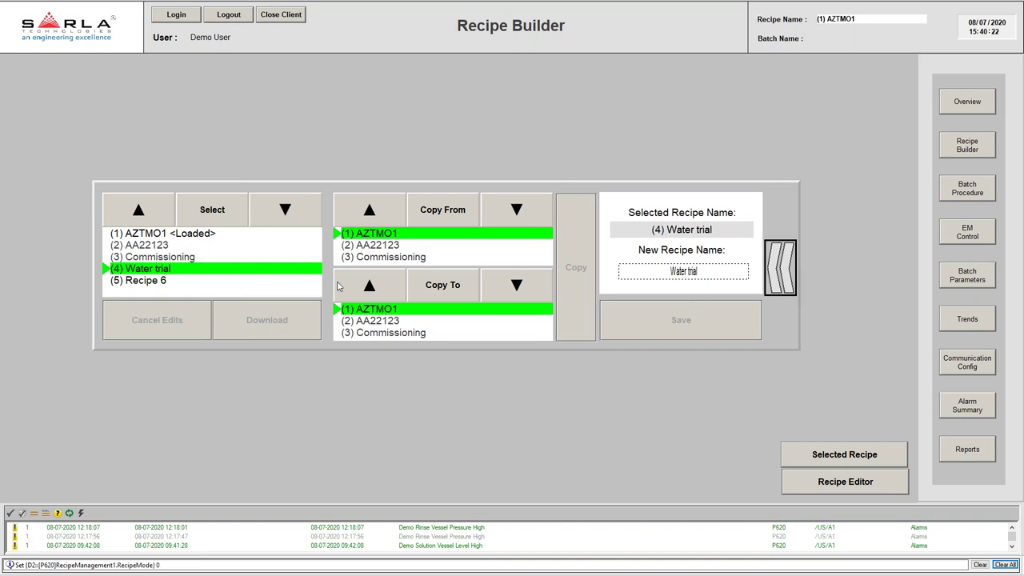
left_click(272, 320)
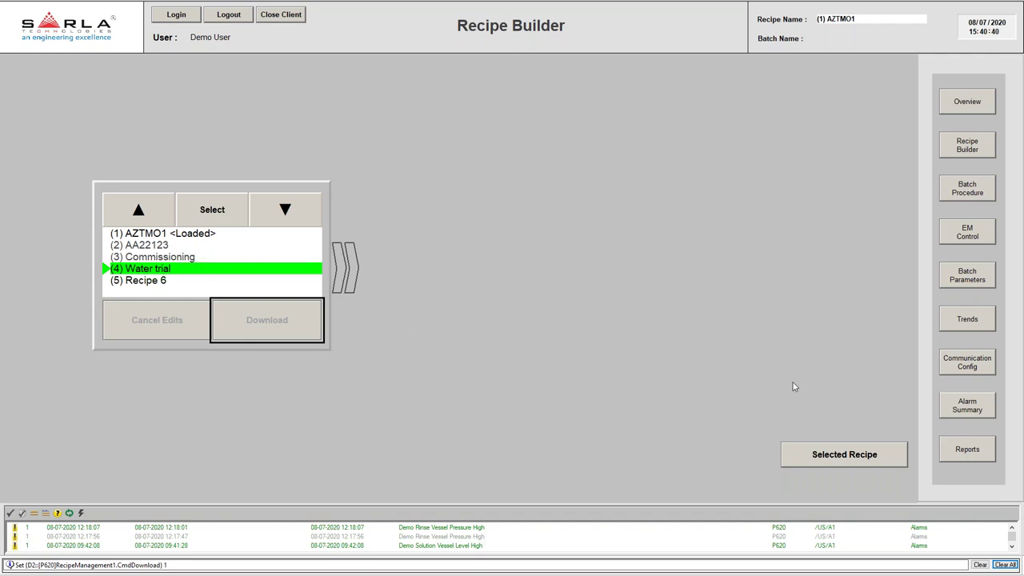
- Show the selected recipe's operations and open the parameters of Solution 1 Wash
left_click(848, 456)
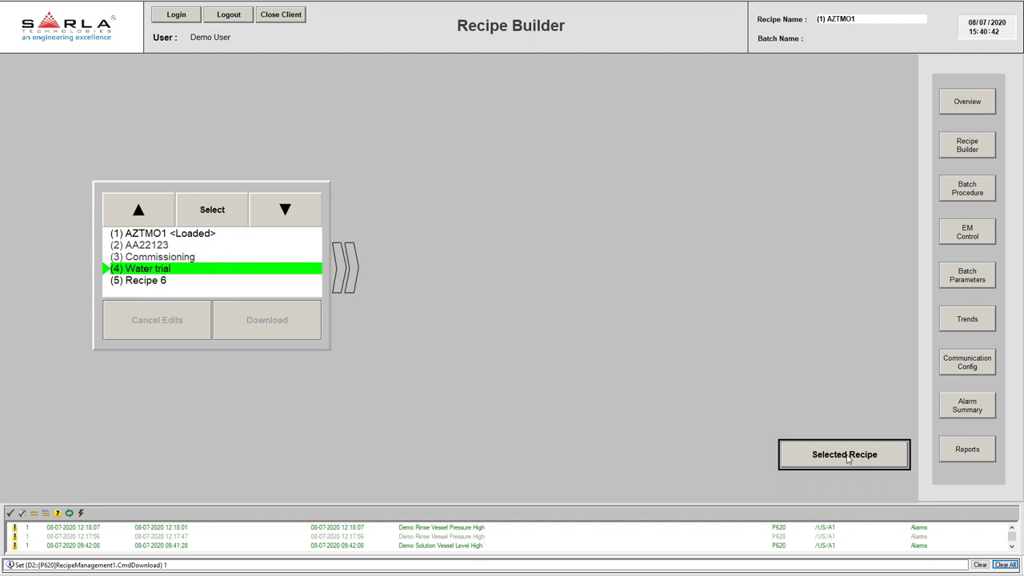
left_click(849, 456)
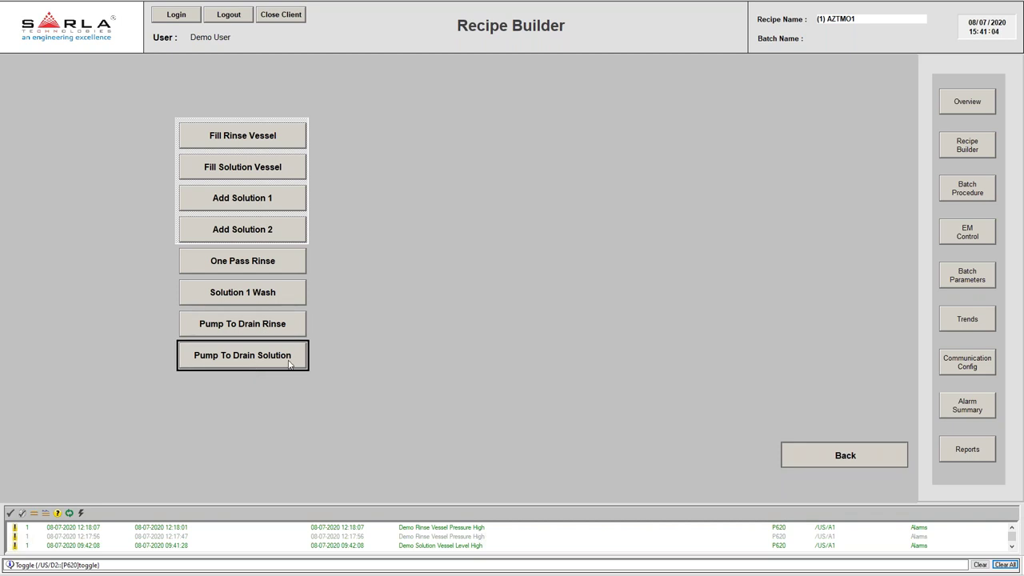
left_click(286, 301)
left_click(260, 297)
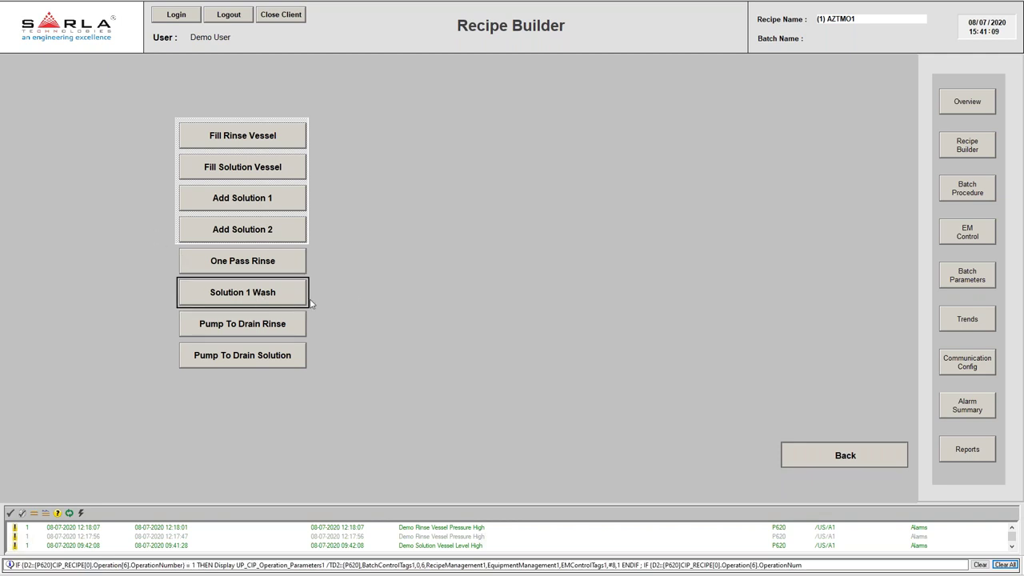
- Review the Solution 1 Wash setpoint parameters and close them
left_click(288, 299)
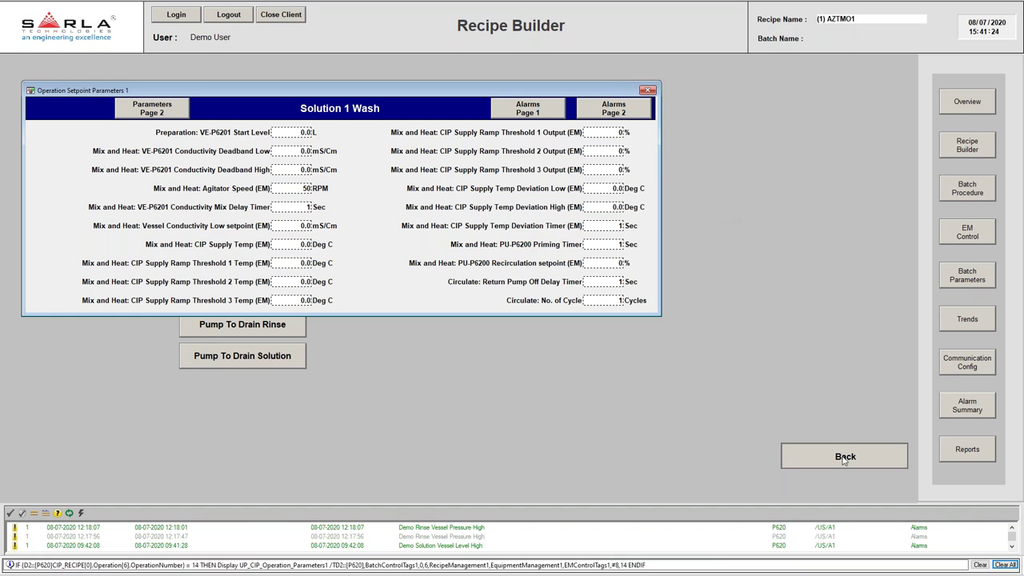
left_click(845, 458)
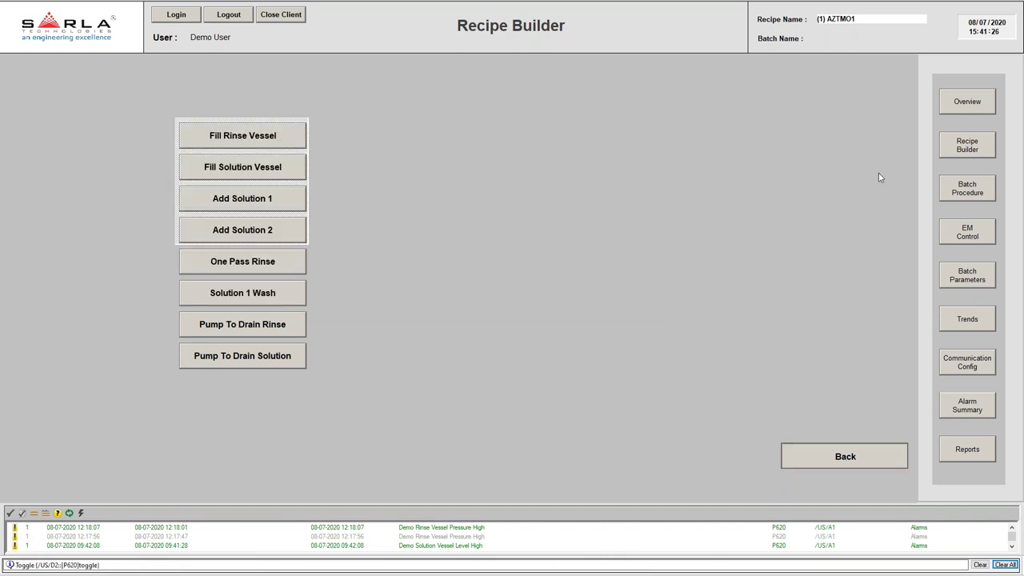
- Return to the recipe list in Recipe Builder, select the Water trial recipe and download it
left_click(950, 148)
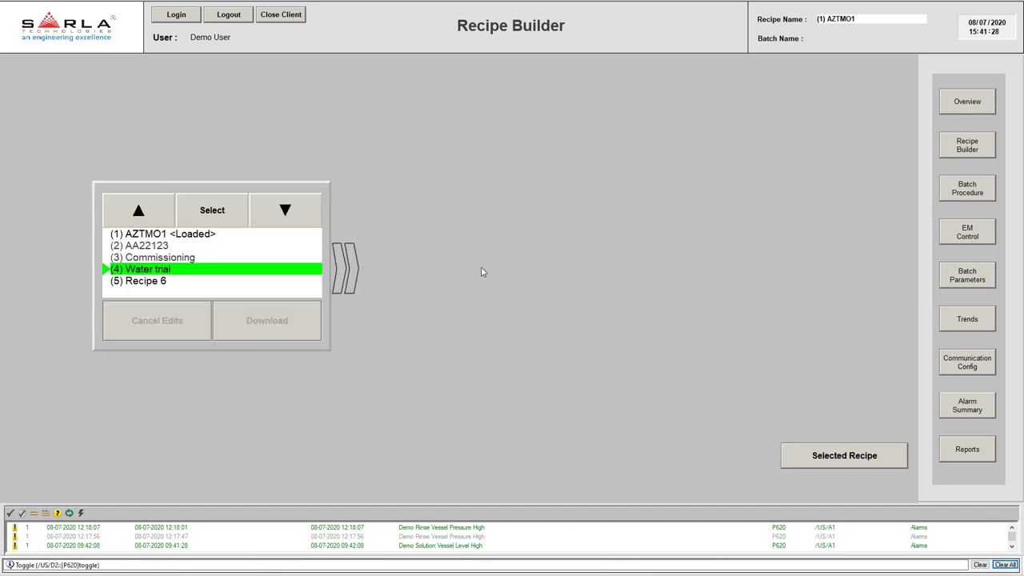
left_click(320, 269)
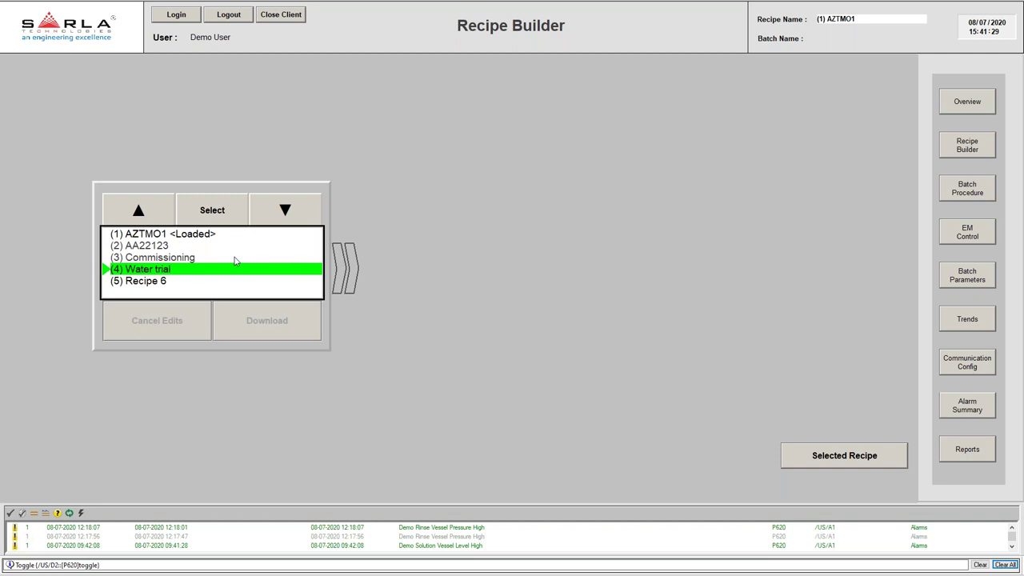
left_click(214, 210)
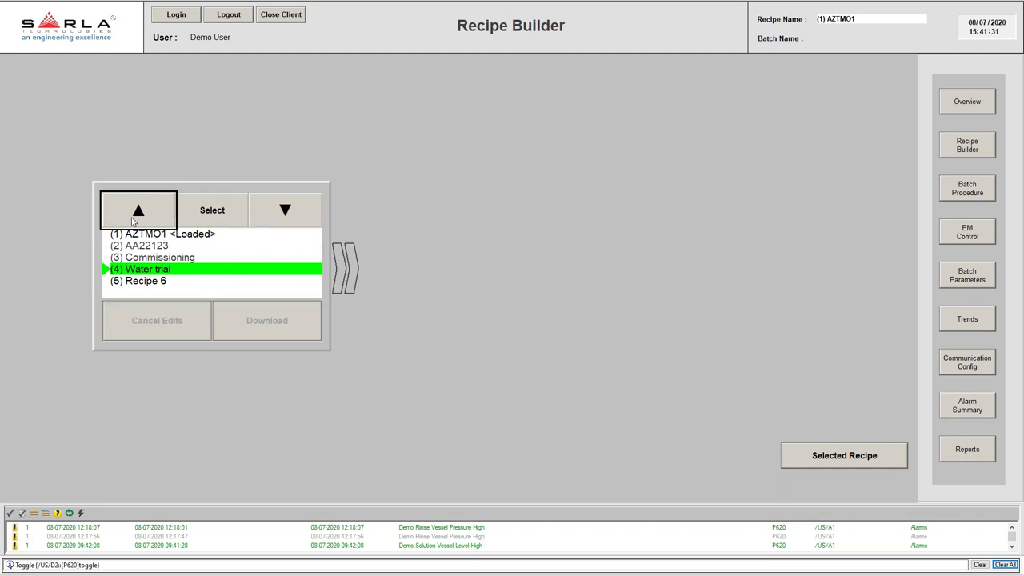
left_click(252, 324)
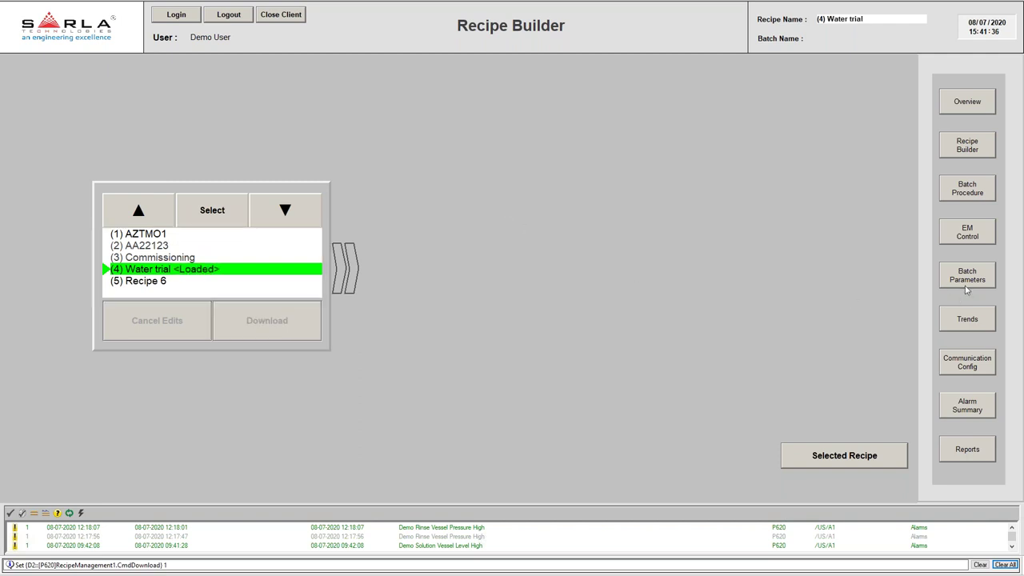
- Start the Unit Procedure of the loaded recipe from the Batch Procedure display with batch ID FTr122
left_click(976, 190)
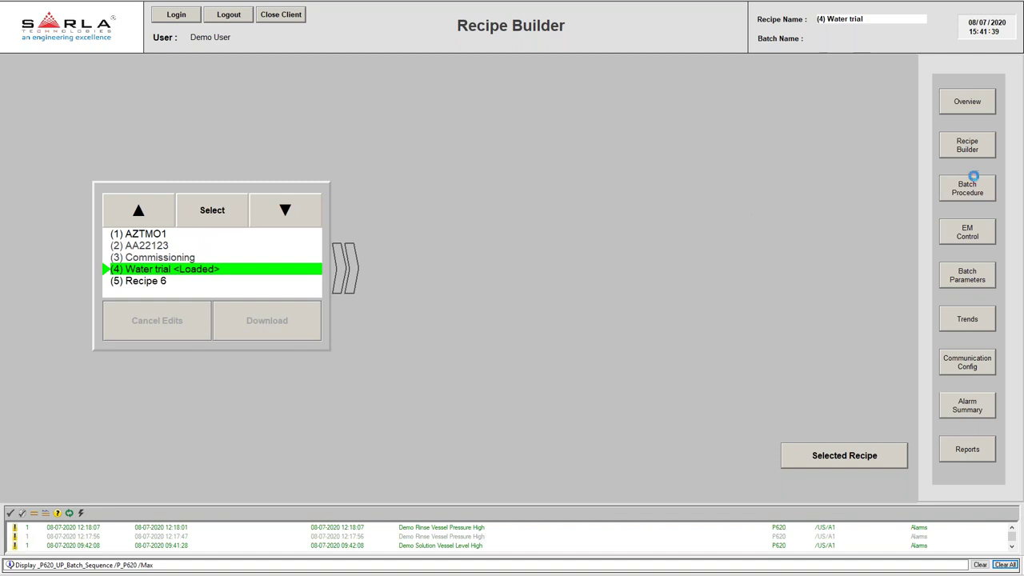
left_click(970, 195)
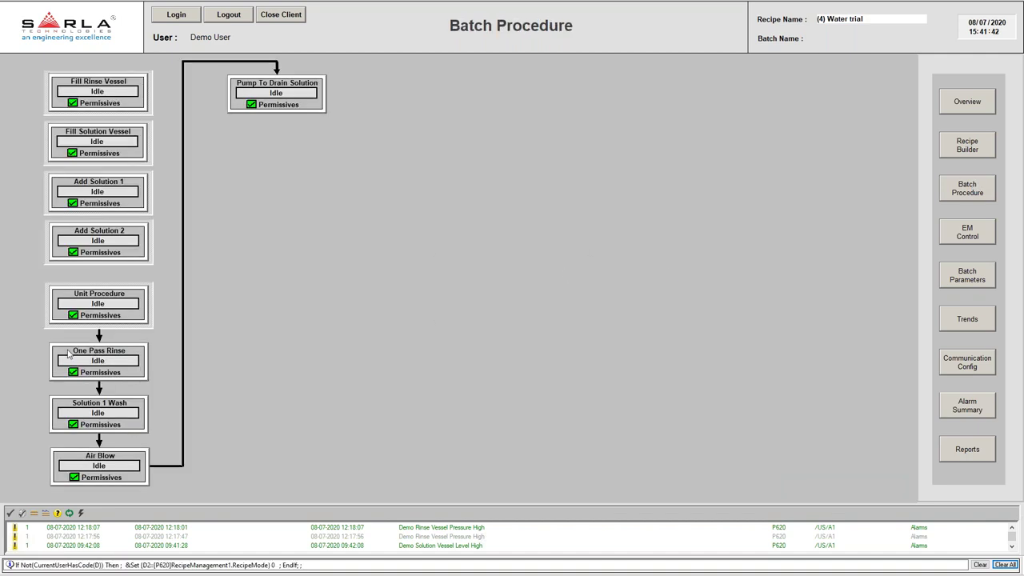
left_click(111, 466)
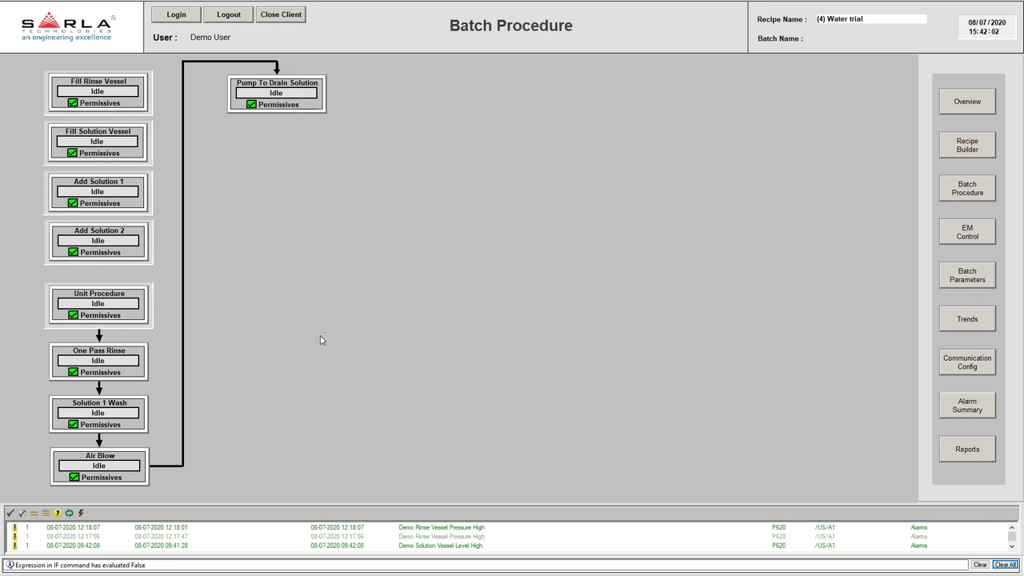
left_click(109, 310)
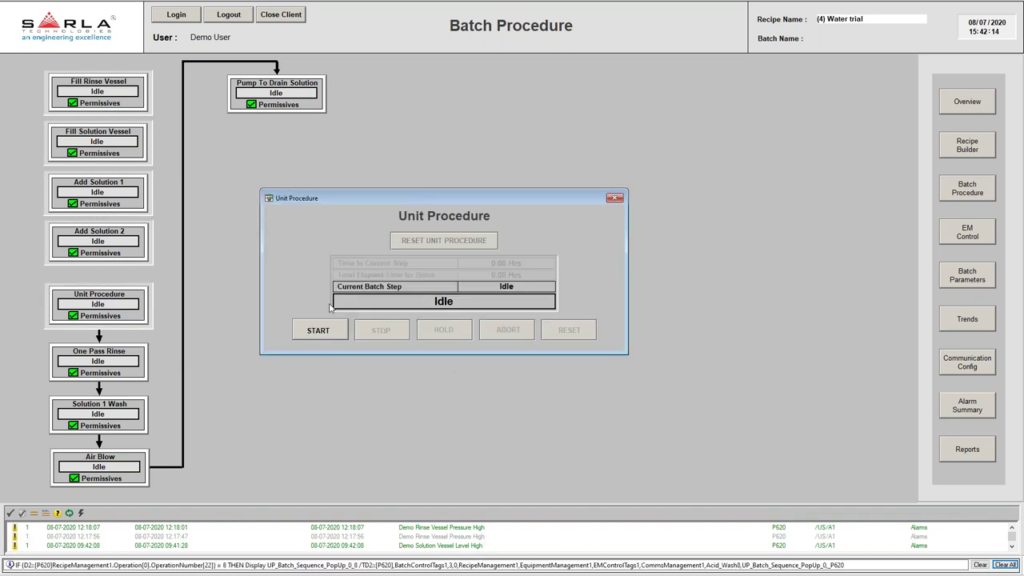
left_click(329, 331)
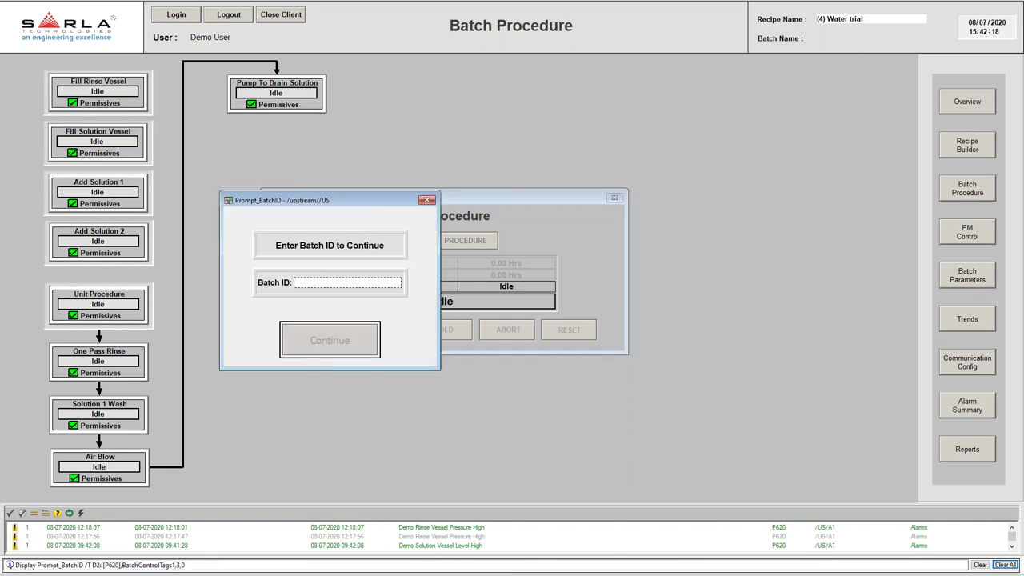
left_click(316, 284)
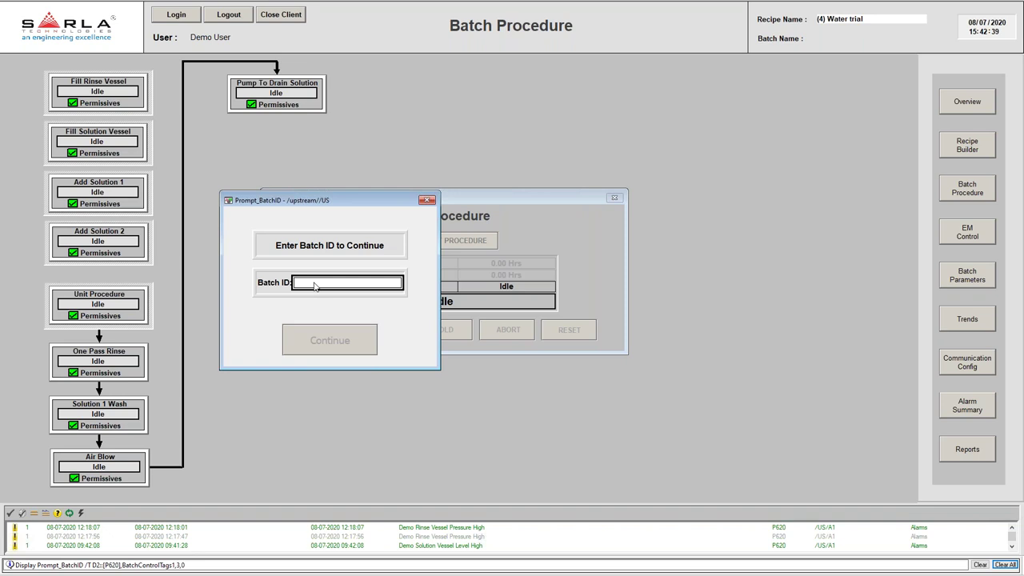
type("FTr122")
key("Return")
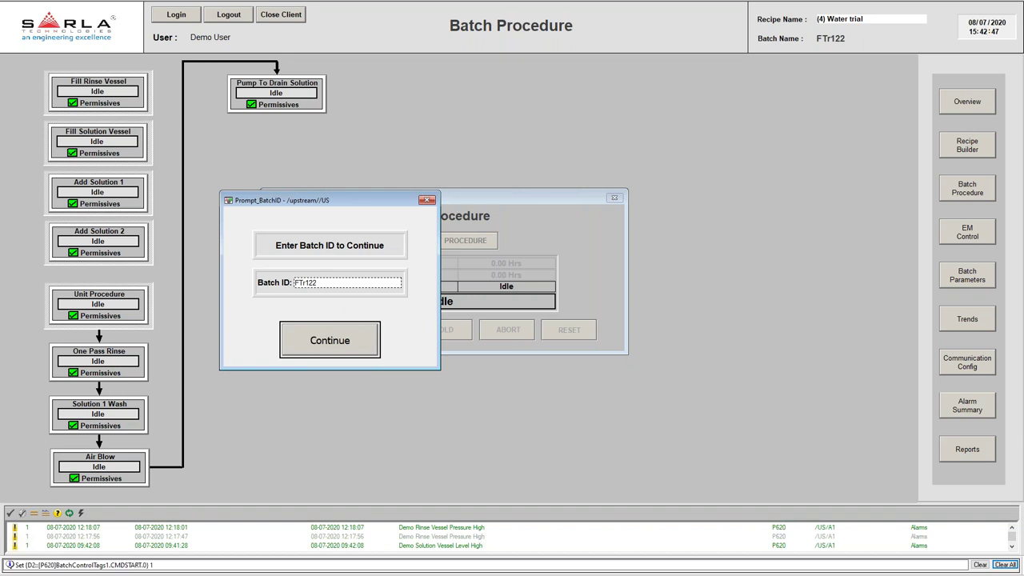
left_click(333, 334)
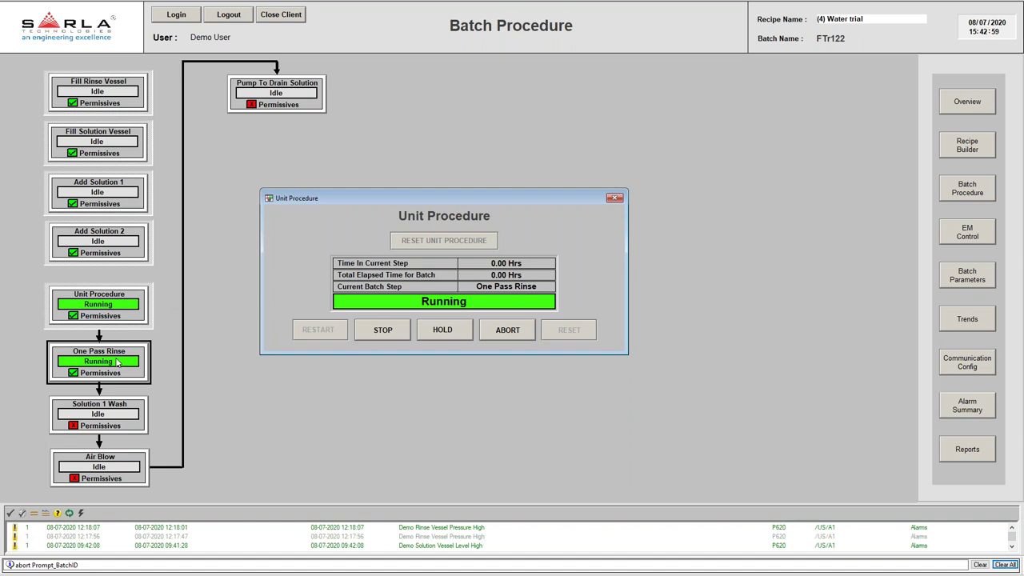
- Close the Unit Procedure window and view the Solution 1 Wash and One Pass Rinse operation displays
left_click(504, 336)
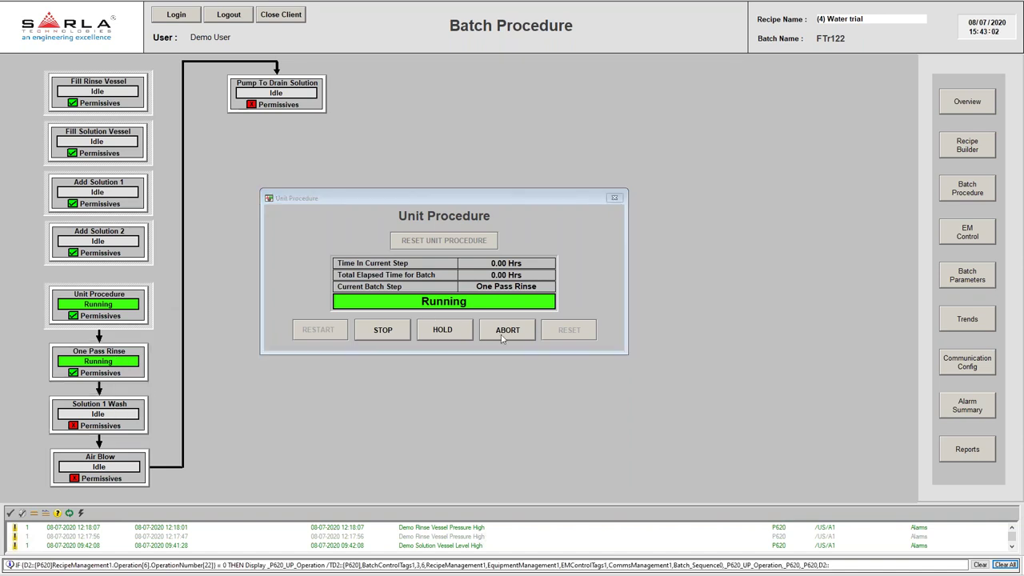
left_click(615, 198)
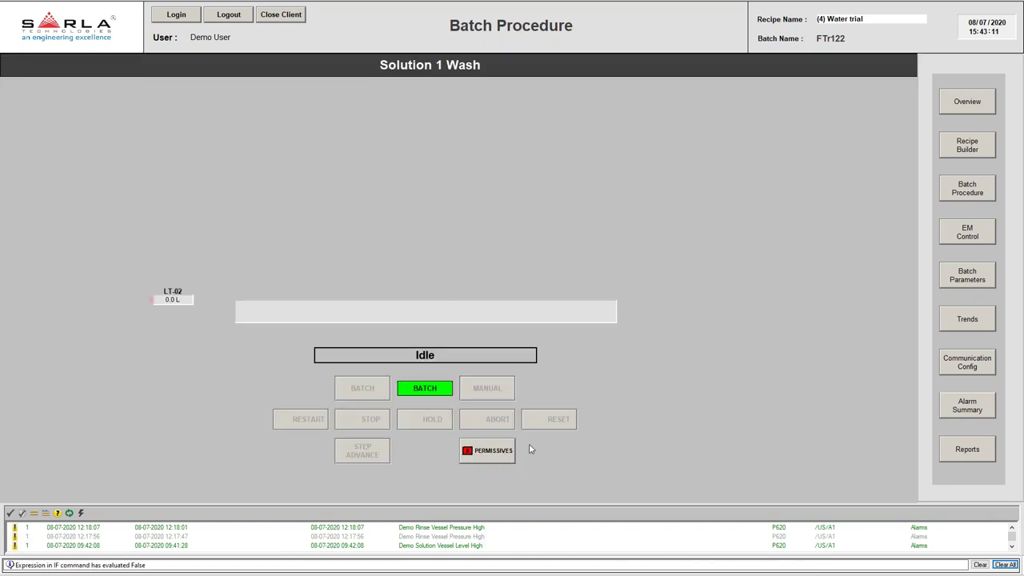
left_click(978, 189)
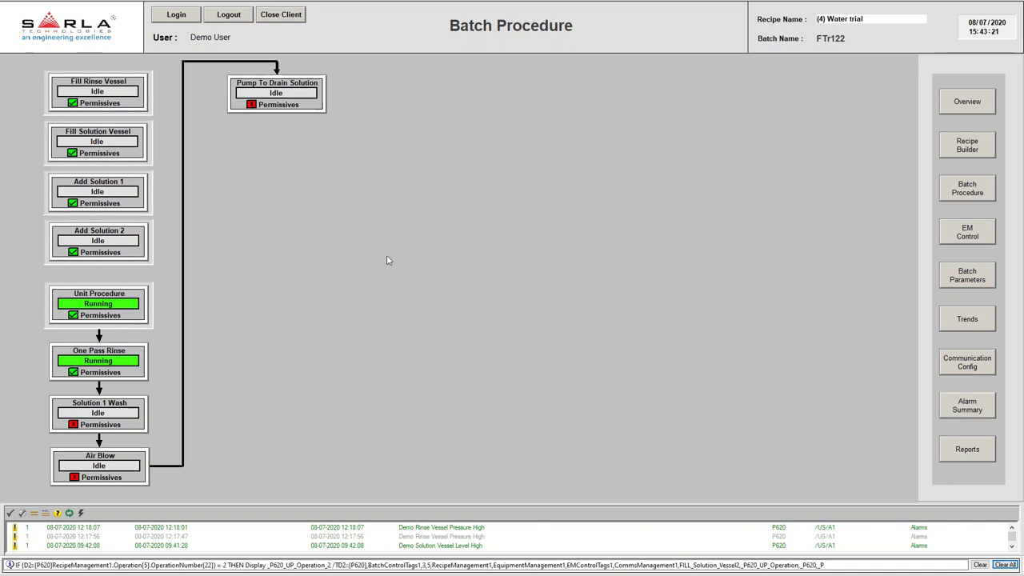
left_click(100, 361)
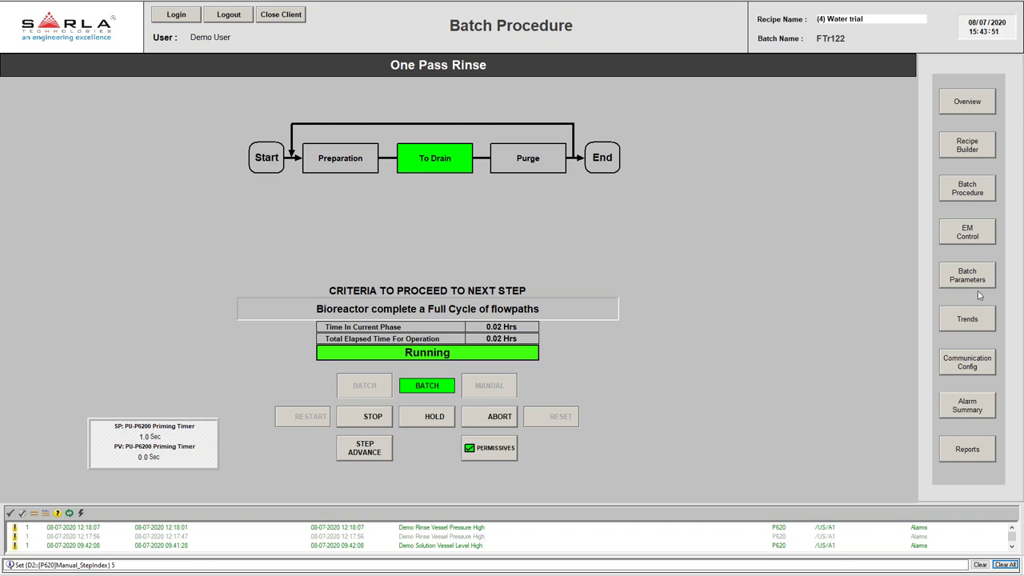
- Switch the Line Temperature Control equipment module to manual mode and back to auto mode in EM Control
left_click(976, 237)
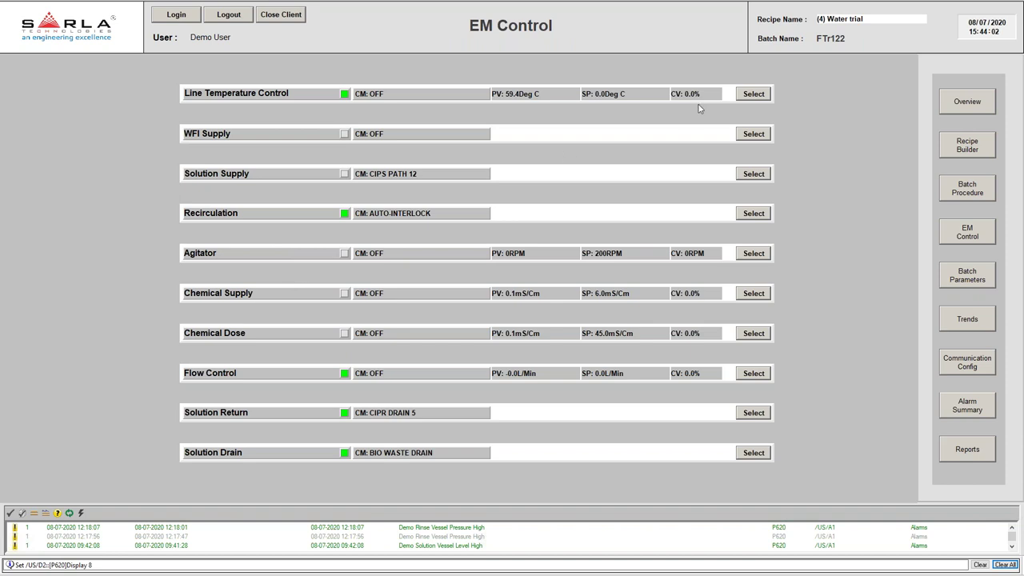
left_click(755, 95)
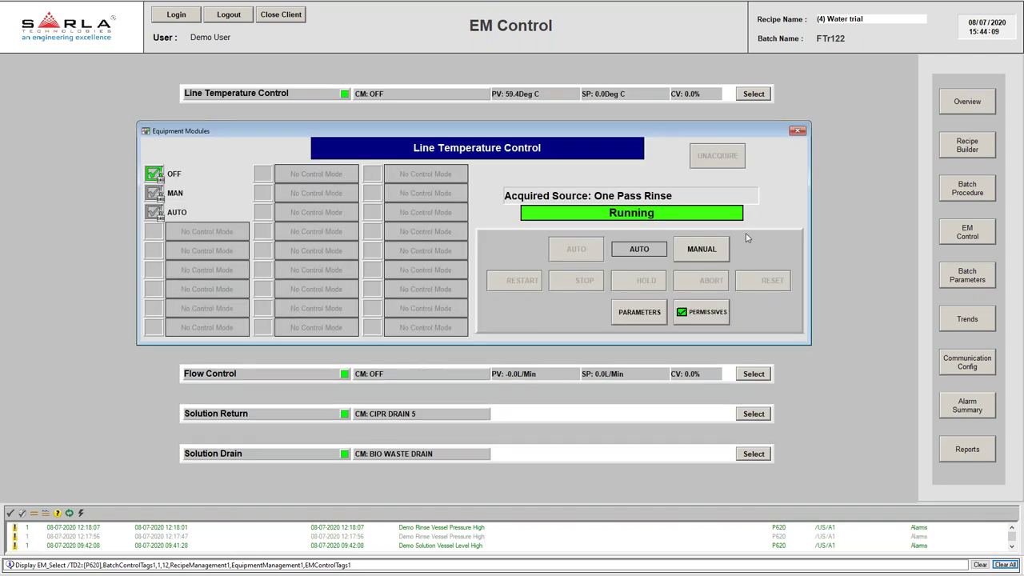
left_click(712, 255)
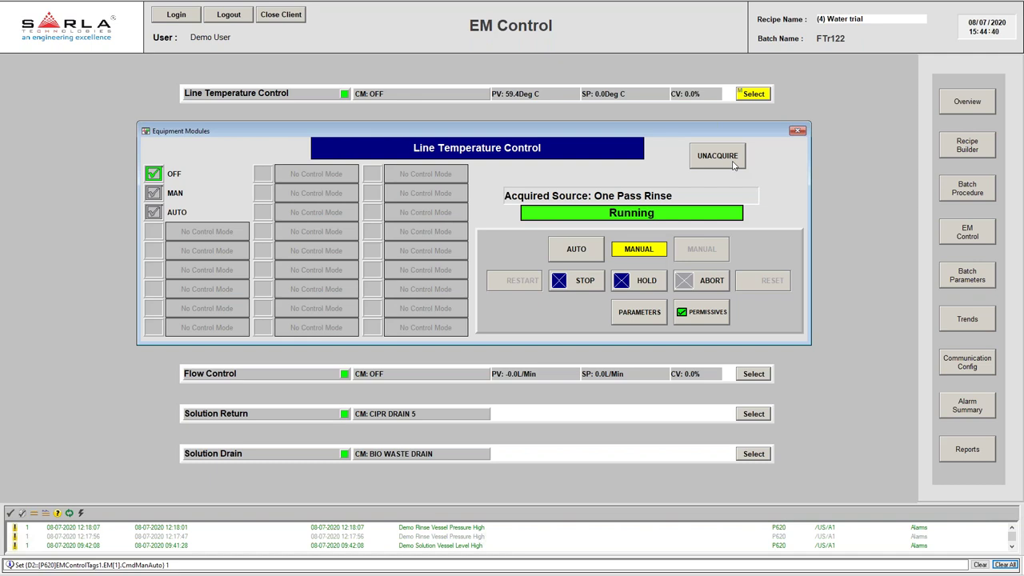
left_click(593, 252)
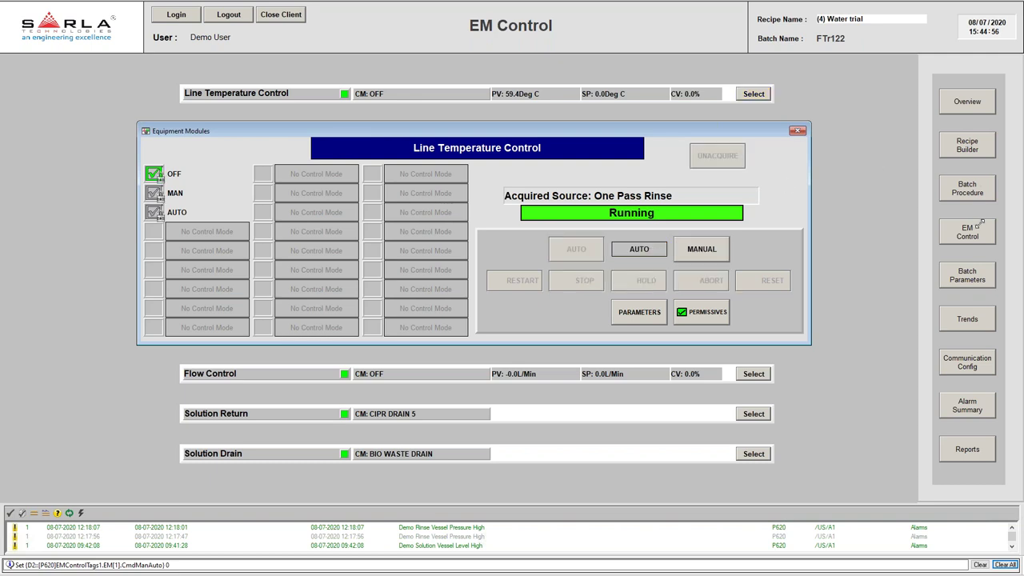
- Abort the running Unit Procedure from the Batch Procedure display, reset it and close its window
left_click(977, 195)
left_click(977, 195)
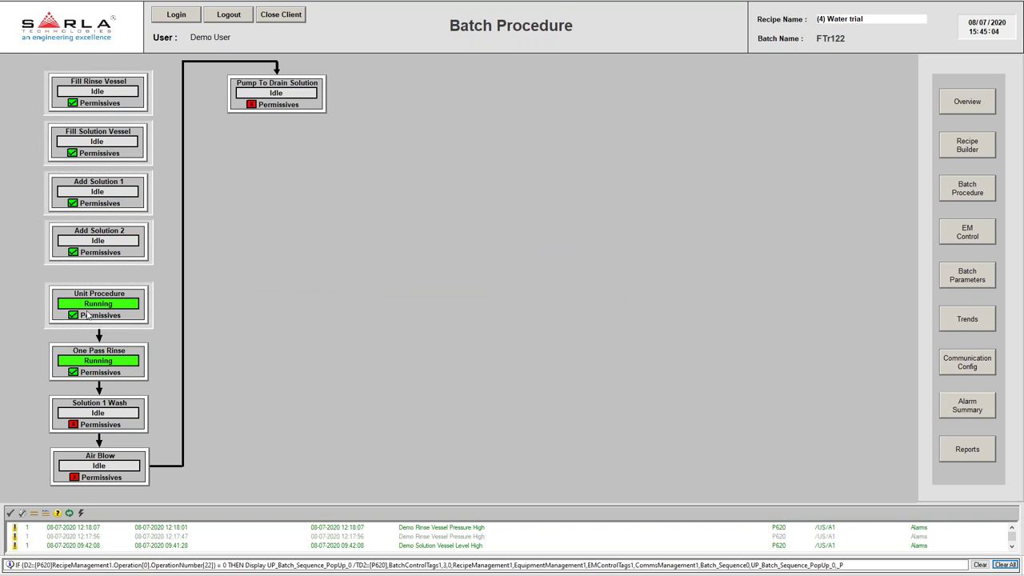
left_click(134, 301)
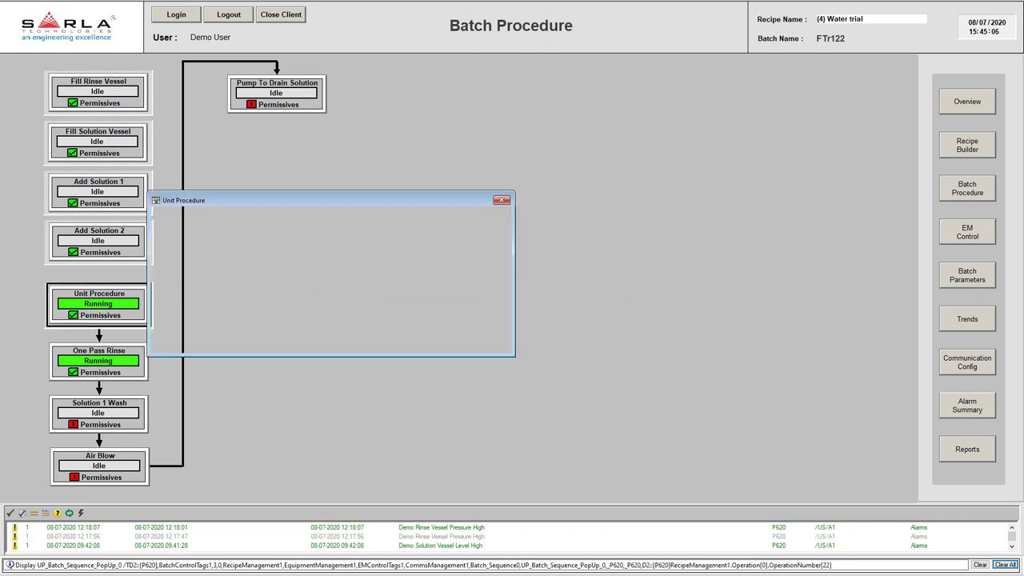
left_click(395, 335)
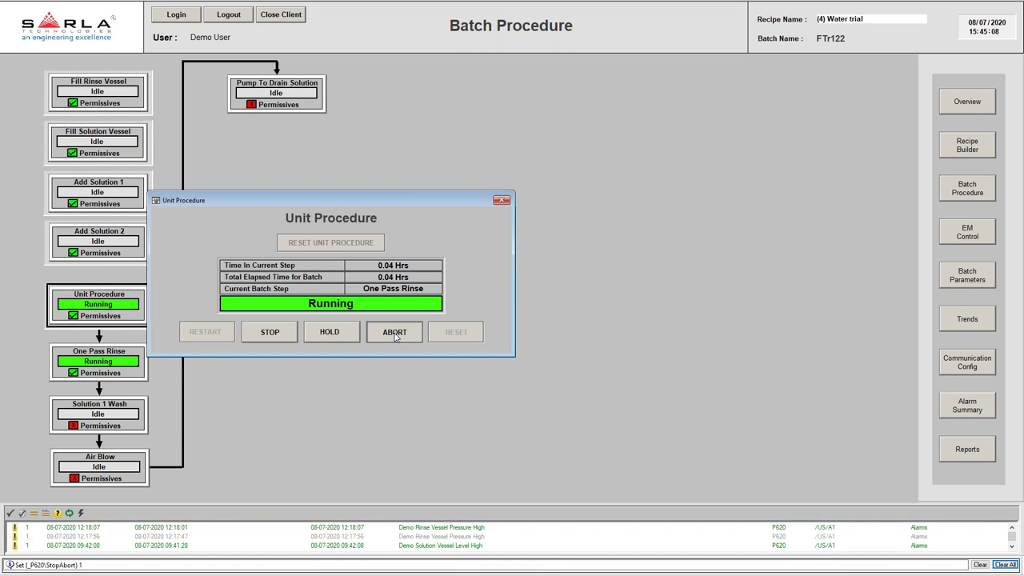
left_click(356, 280)
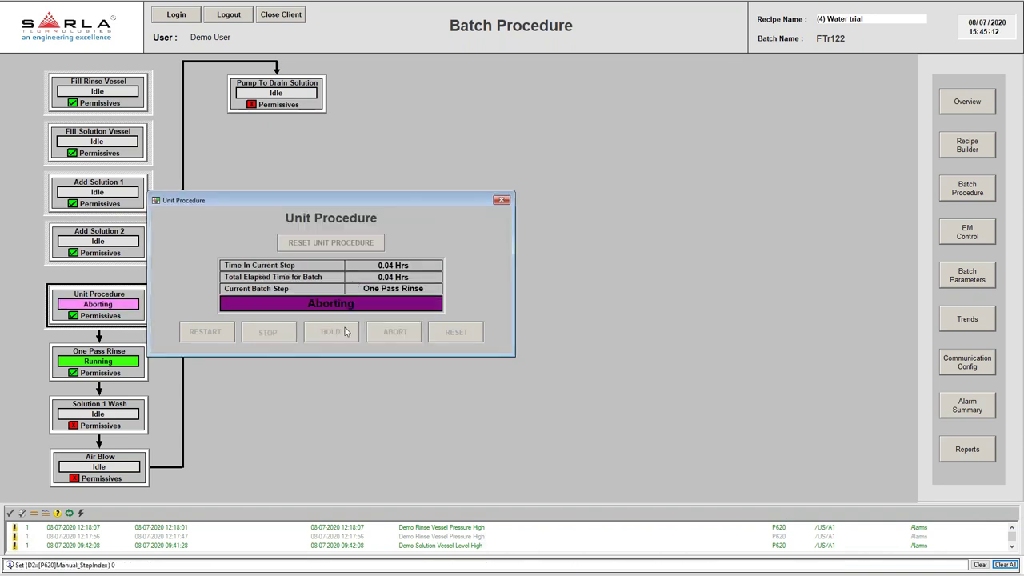
left_click_drag(395, 202, 520, 198)
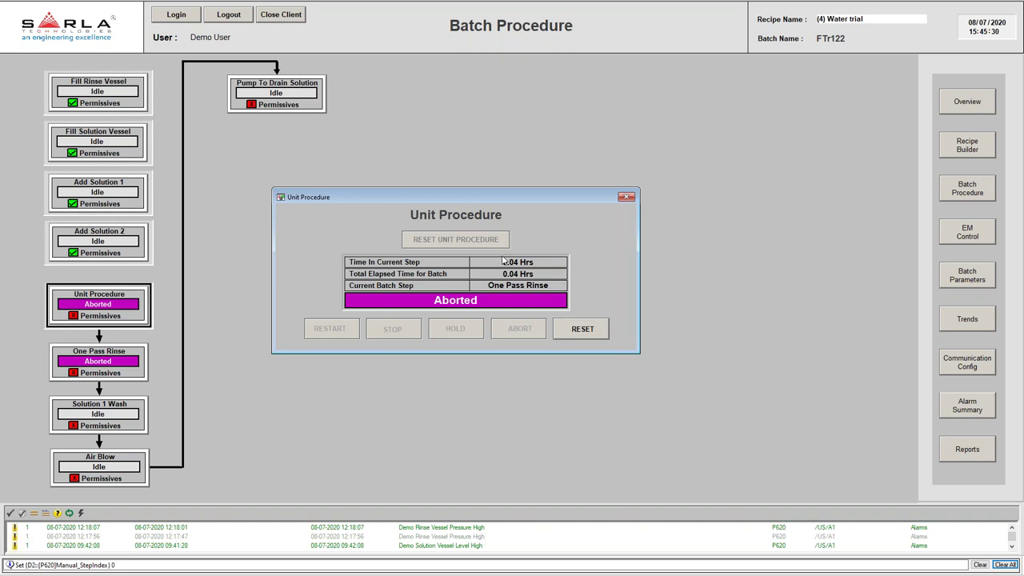
left_click(583, 329)
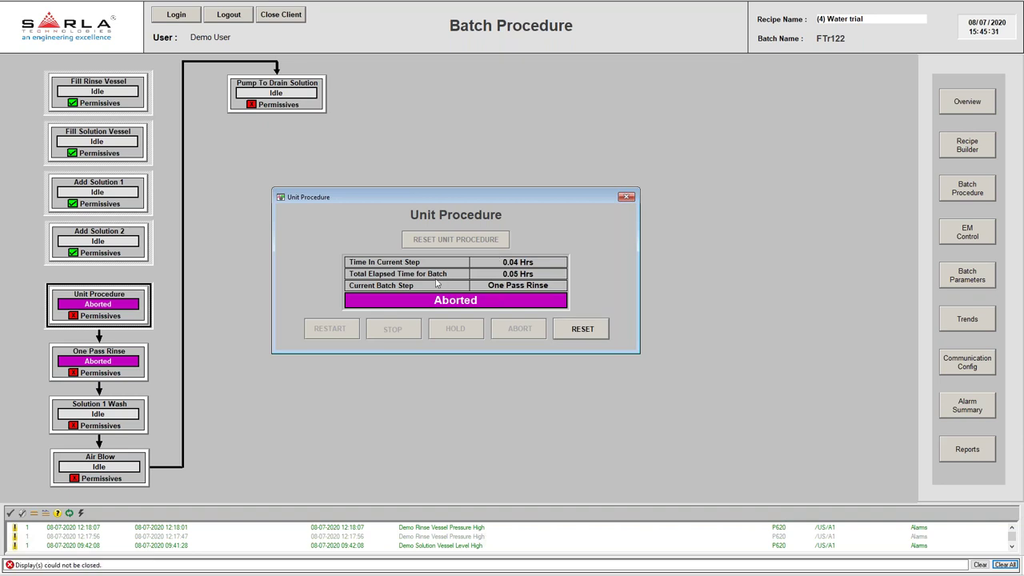
left_click(579, 334)
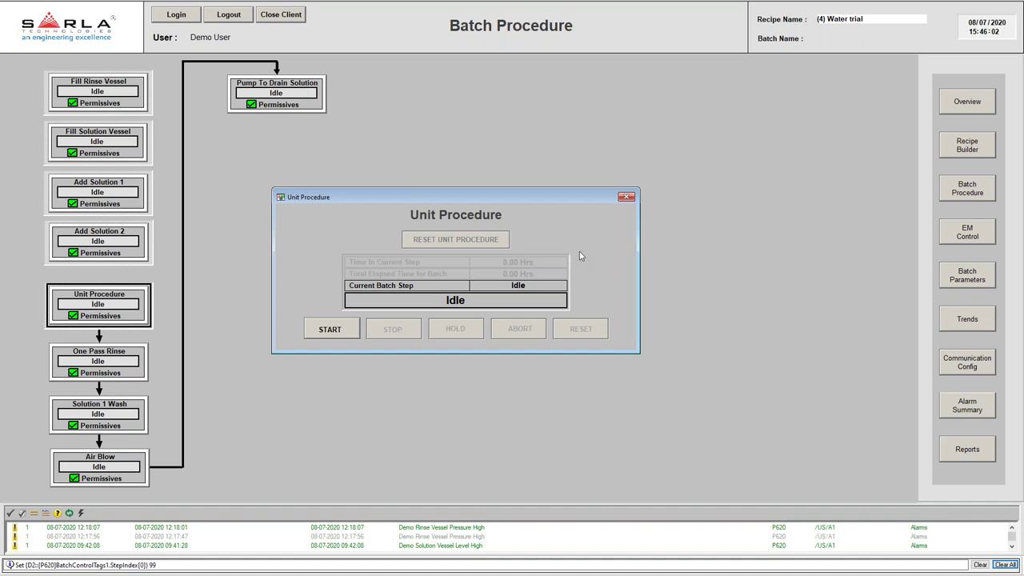
left_click(628, 198)
- View the Trends display and open the Batch Parameters display
left_click(984, 322)
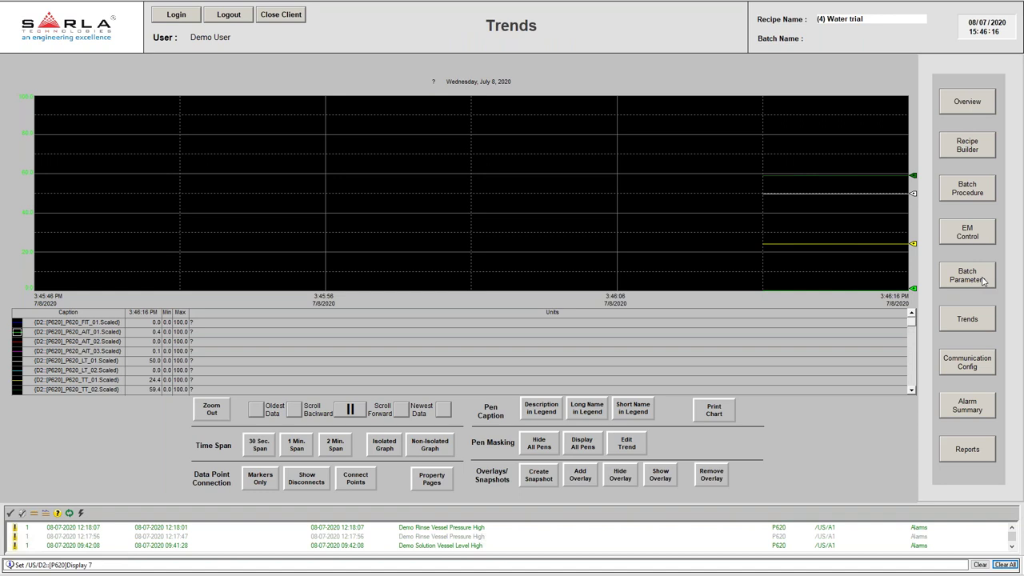
left_click(983, 280)
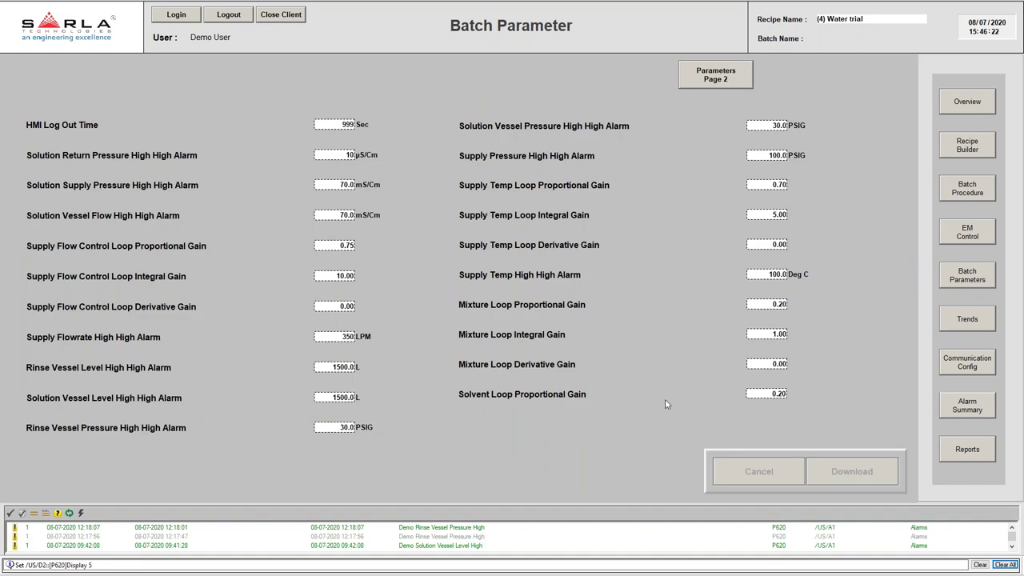
- Try to set the Solution Return Pressure High High Alarm to 60 µS/Cm and download it
left_click(340, 158)
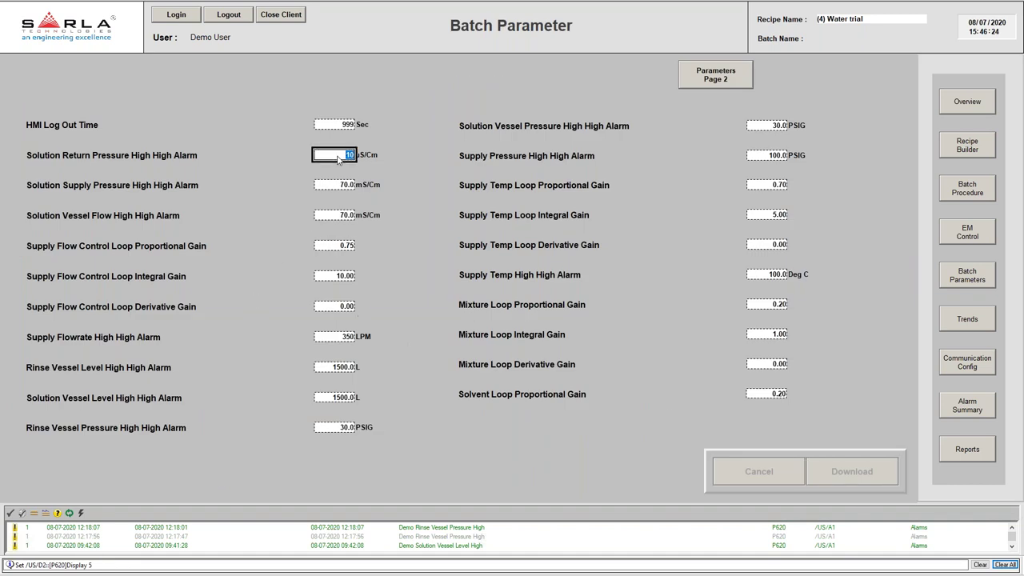
type("60")
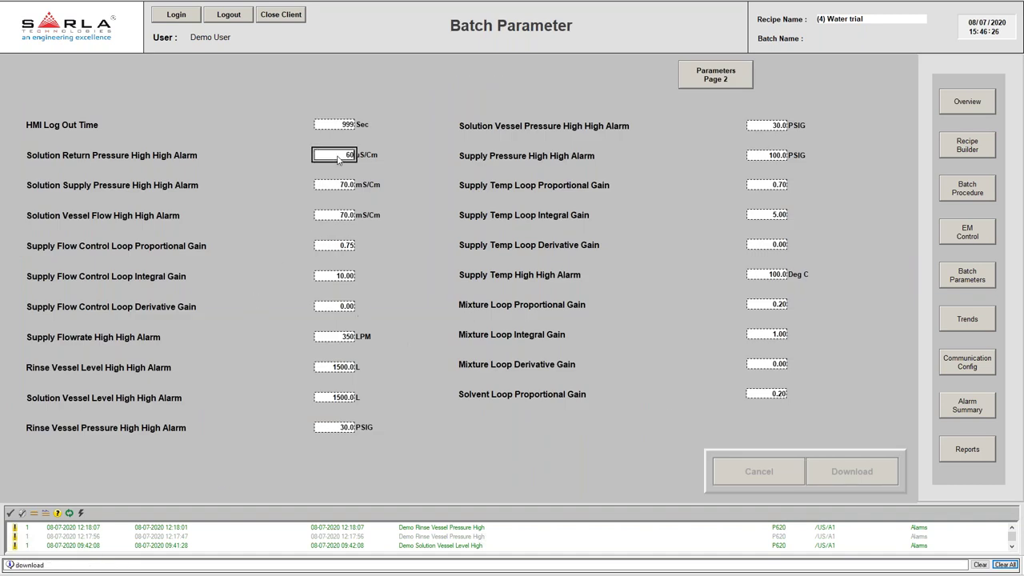
key("Return")
left_click(820, 474)
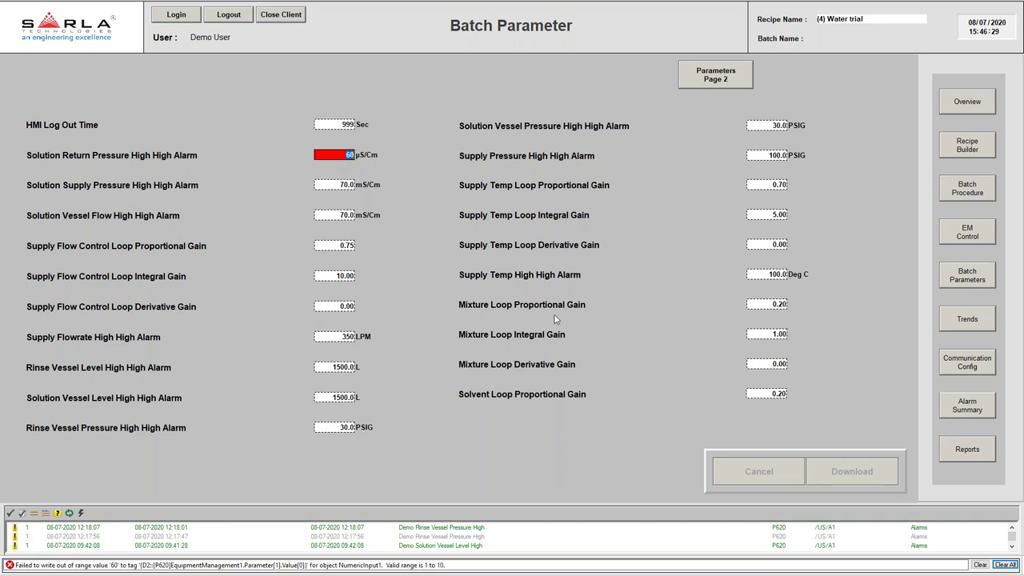
- Set the Solution Return Pressure High High Alarm to 1 µS/Cm
type("1")
key("Return")
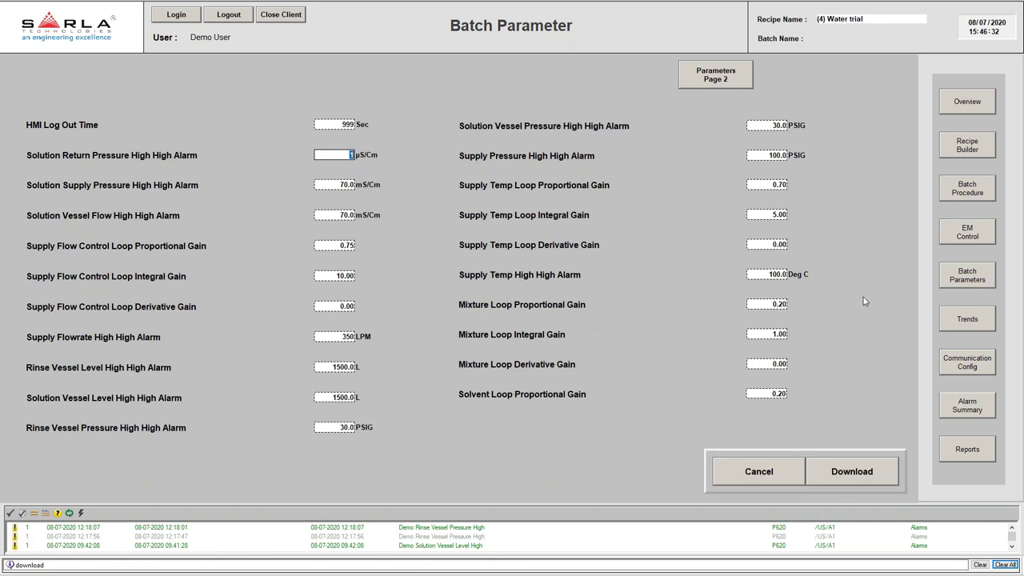
- Download the edited batch parameters to the P620 controller
left_click(856, 476)
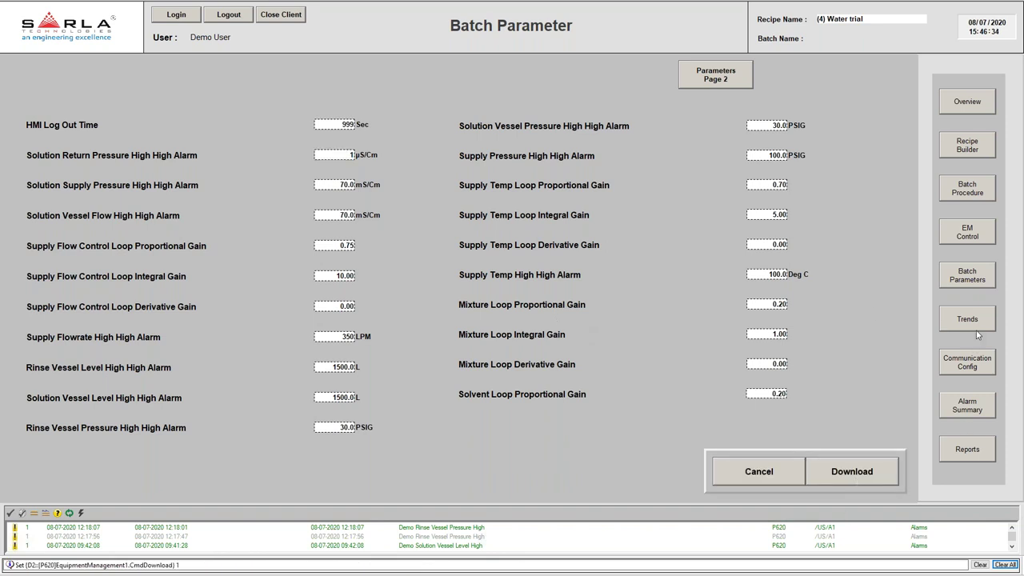
- Open the Reports display and examine the PR-502 batch report, including its end date picker, batch information, operation events and parameter charts
left_click(977, 453)
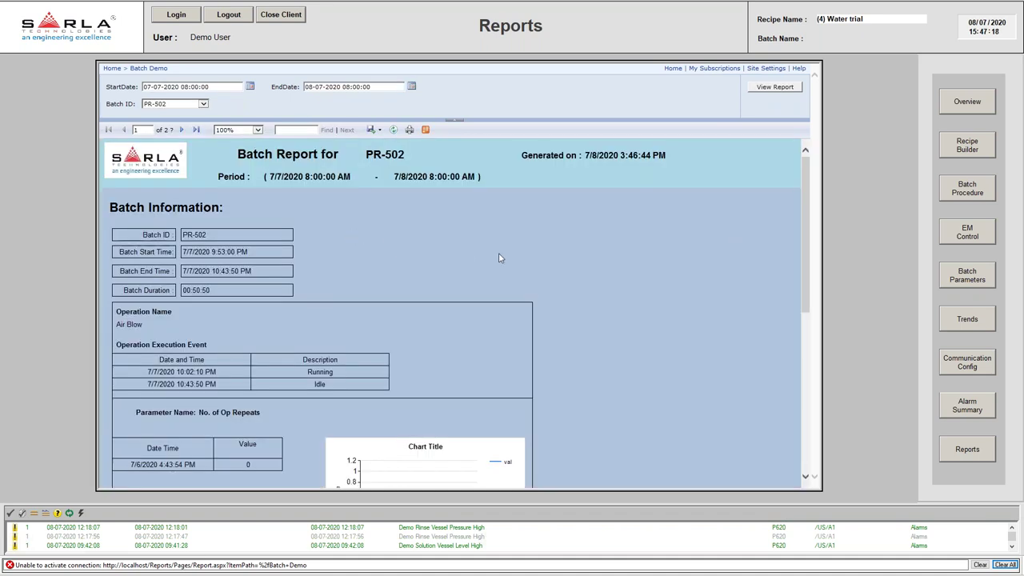
scroll(499, 258, "down", 1)
scroll(500, 258, "up", 1)
left_click(396, 88)
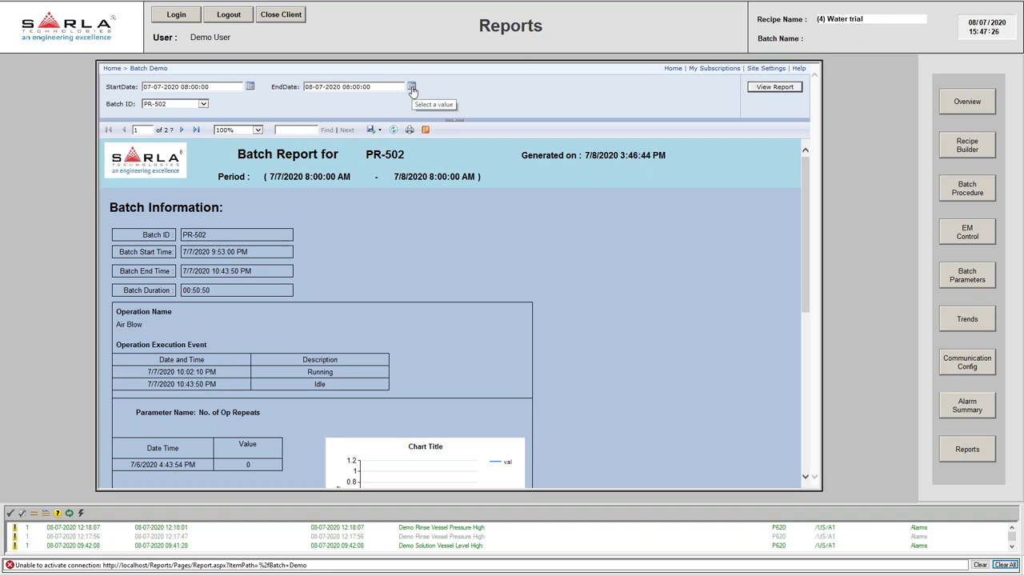
left_click(413, 88)
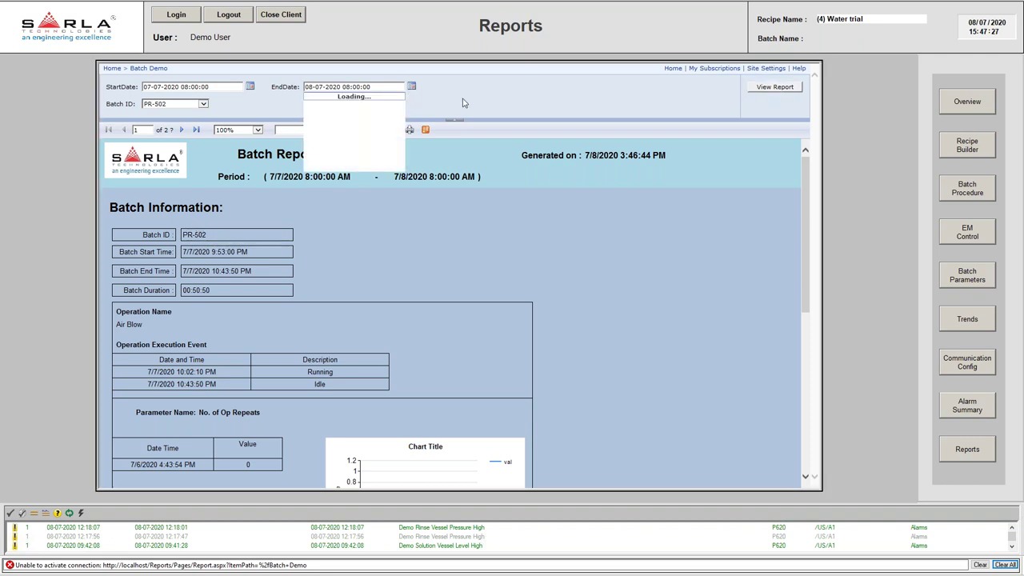
left_click(246, 253)
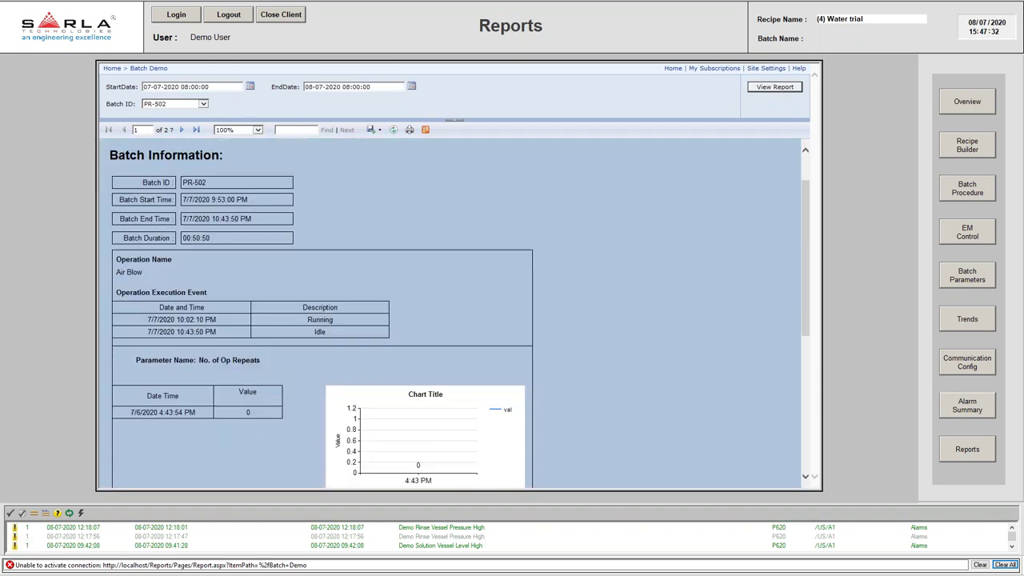
scroll(379, 330, "down", 5)
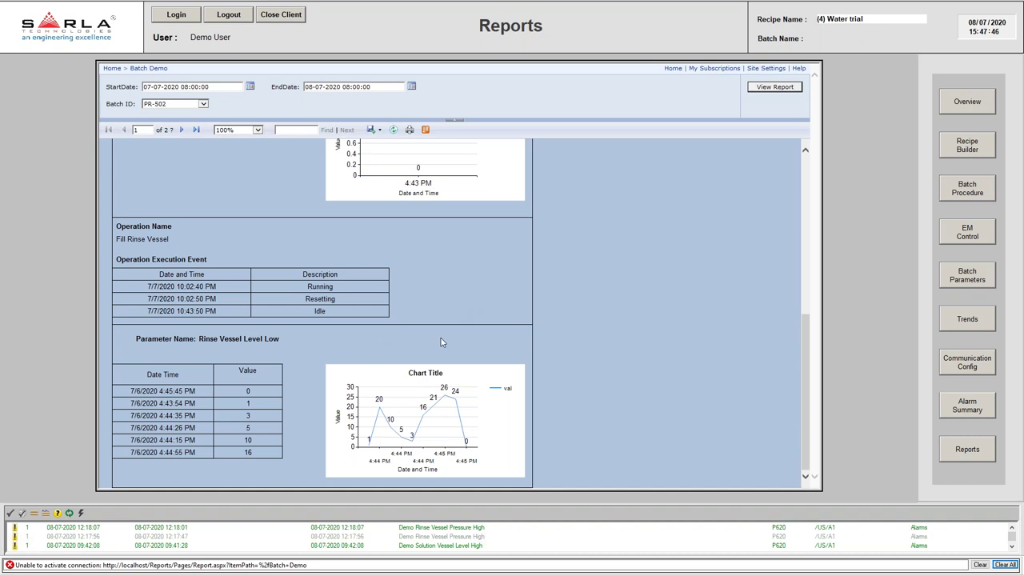
mouse_move(606, 4)
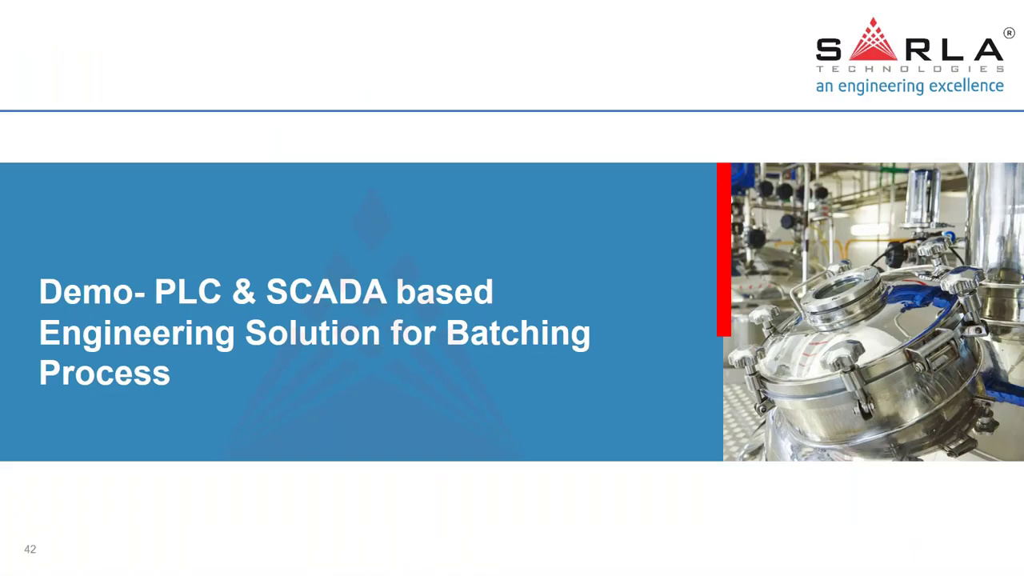
left_click(345, 217)
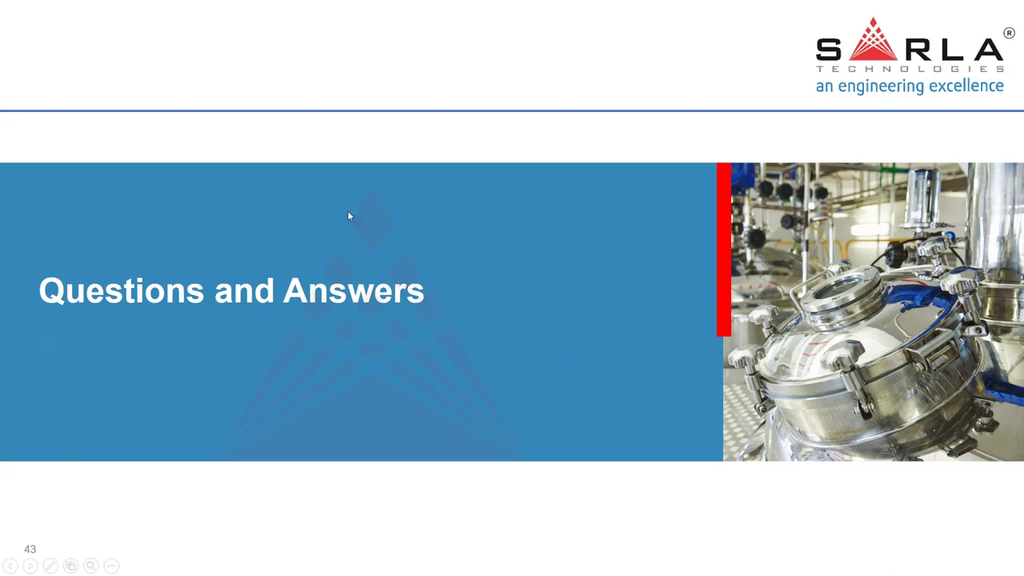